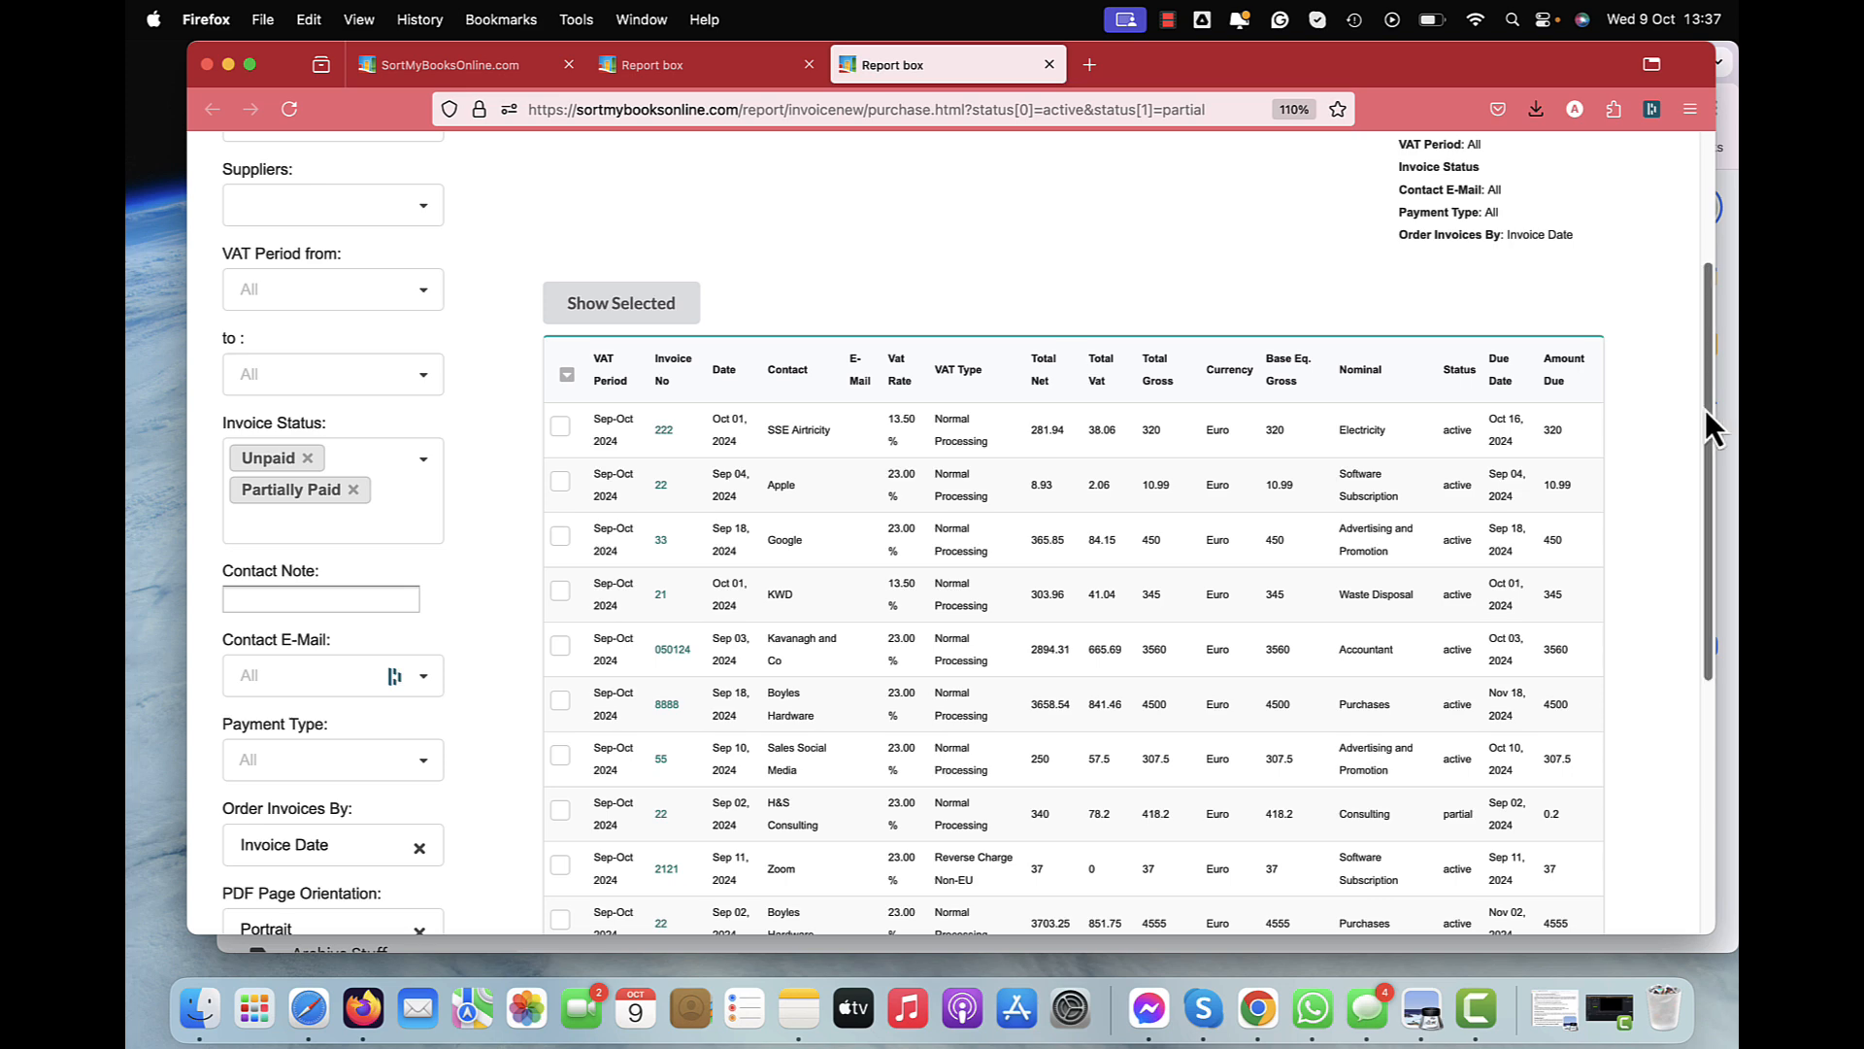
Step: Review the invoice status filter choices and the listed unpaid and partially paid purchase invoices in the report
drag(1705, 409, 1705, 279)
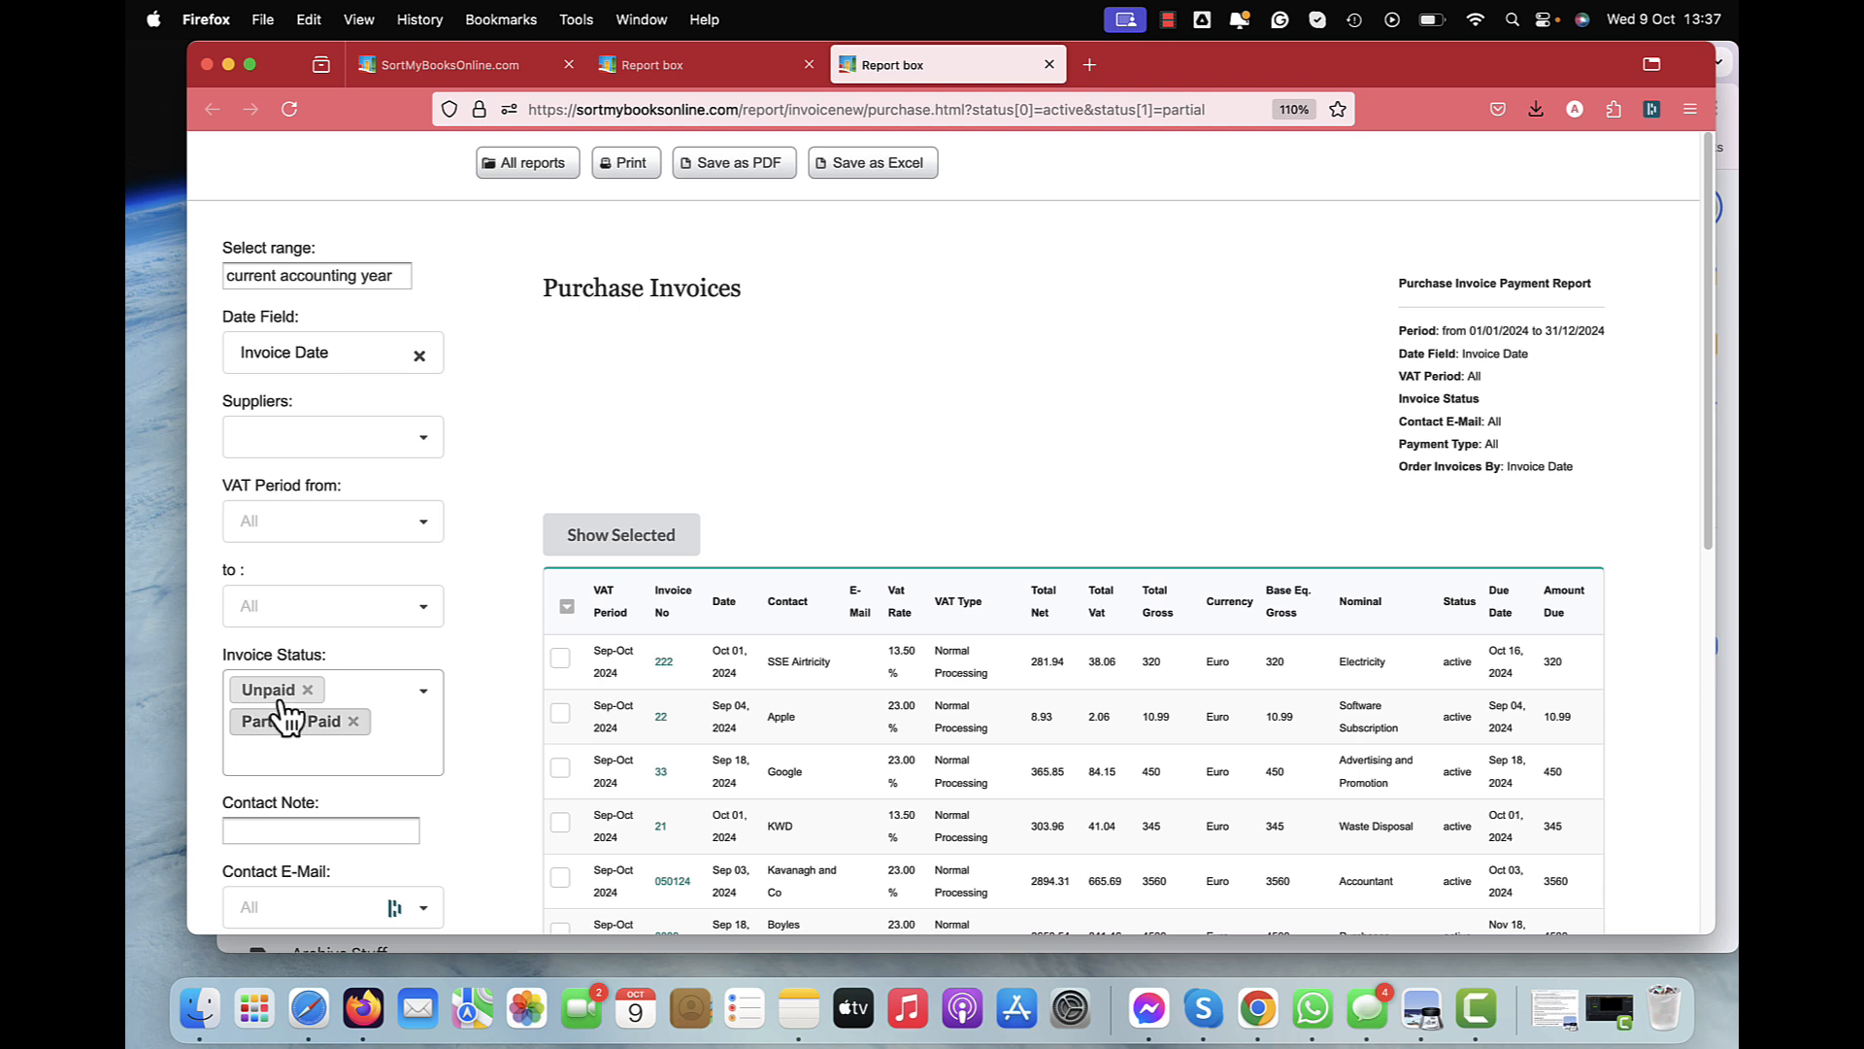
click(433, 697)
click(522, 652)
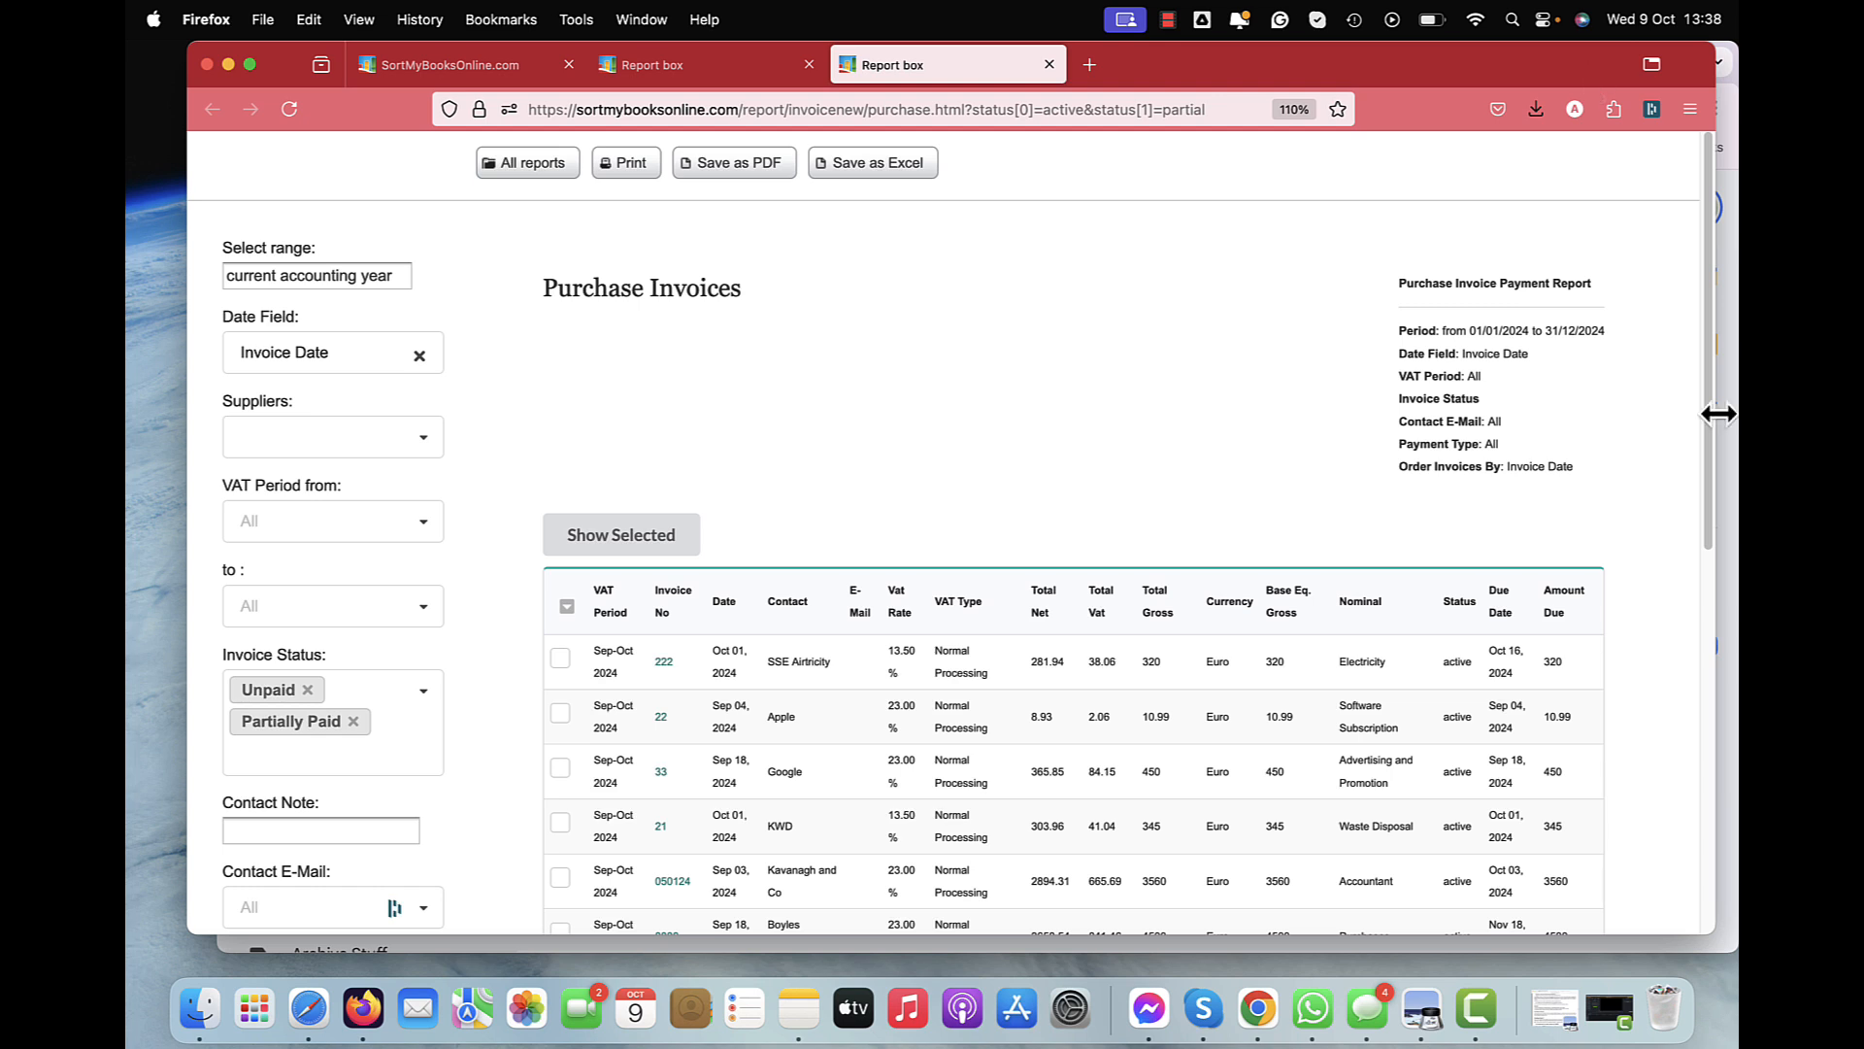
drag(1709, 417, 1686, 563)
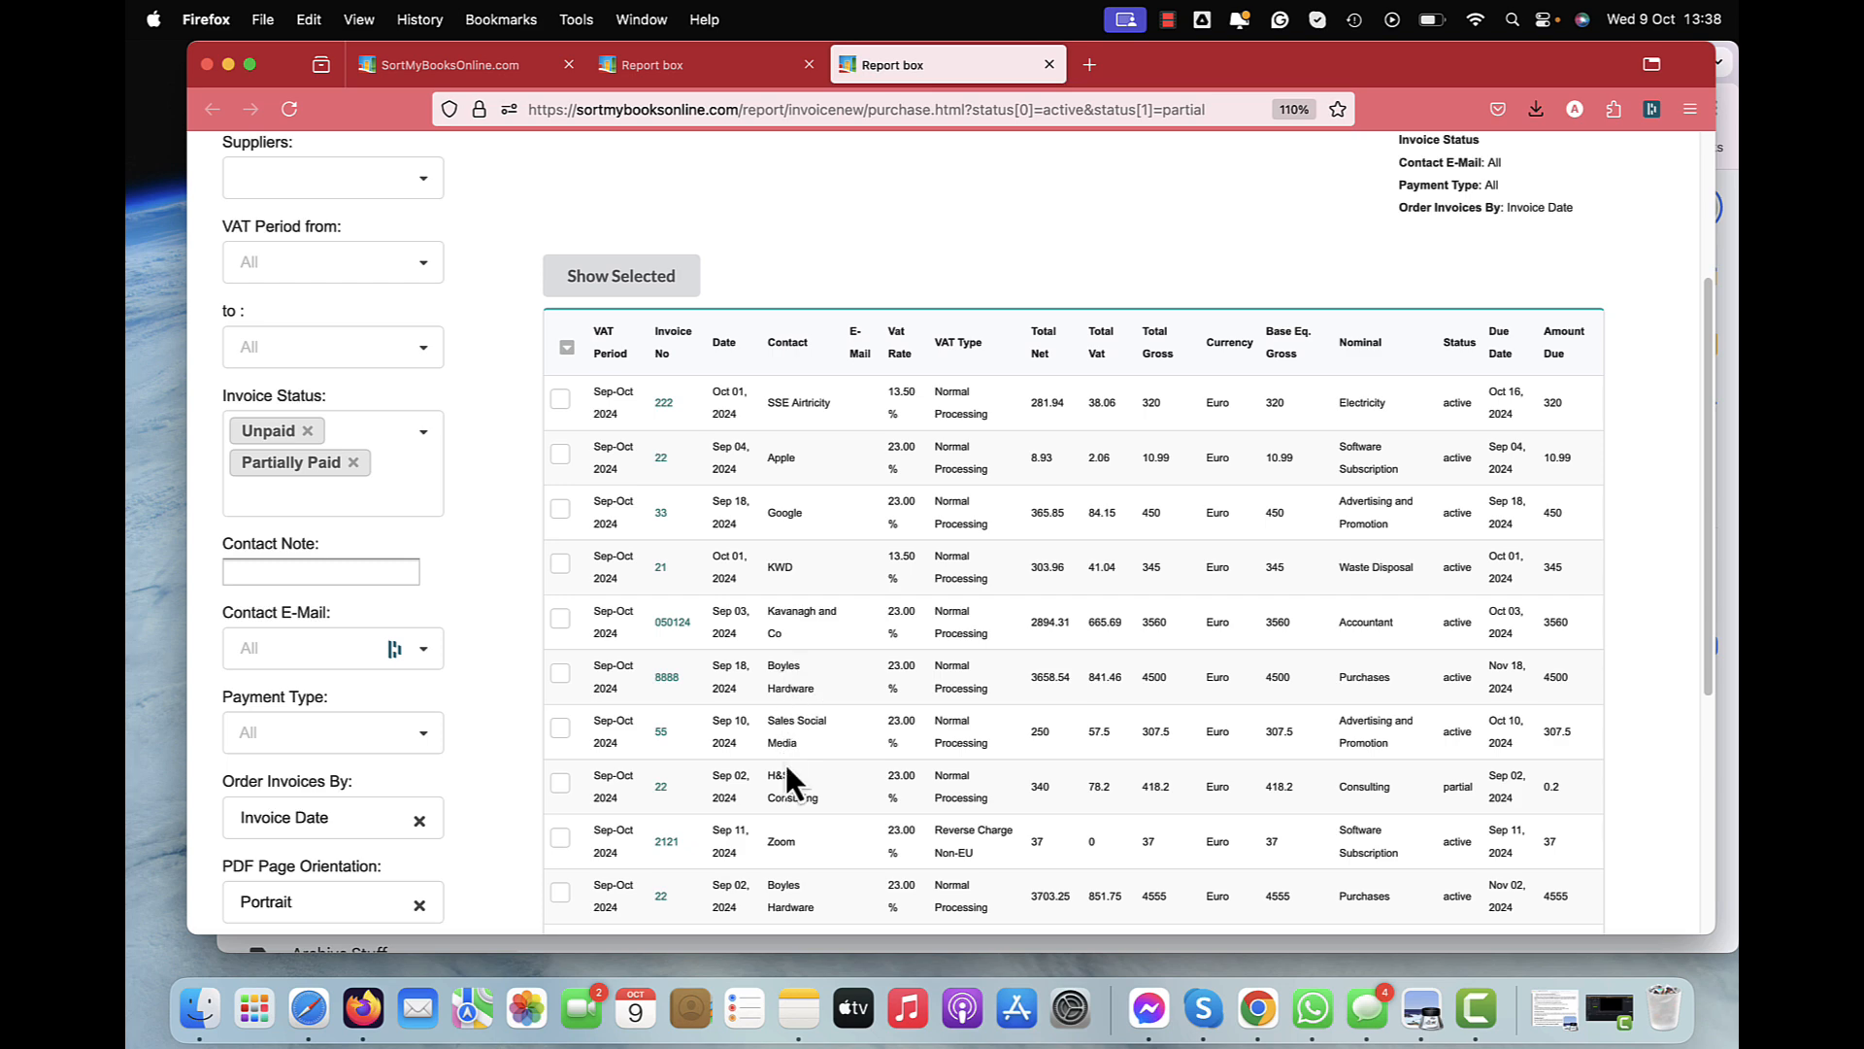
scroll(783, 670, up, 1)
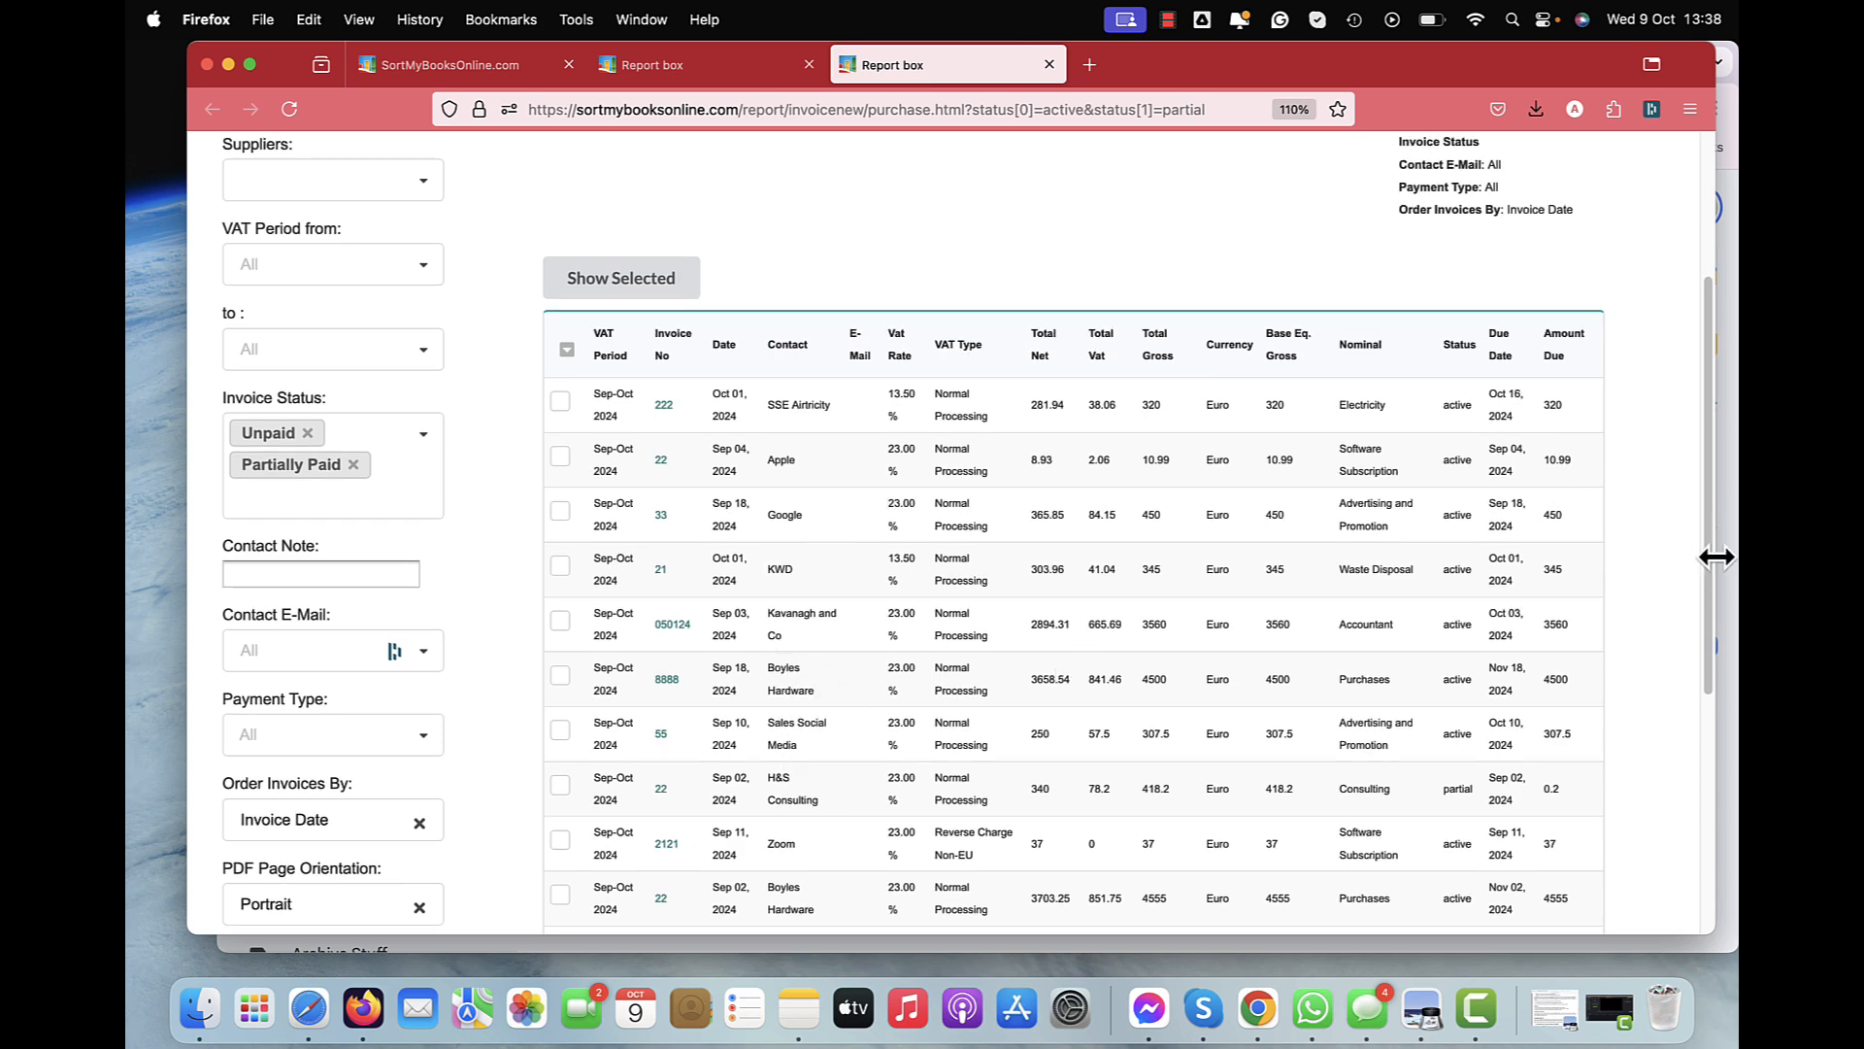
drag(1709, 574, 1707, 380)
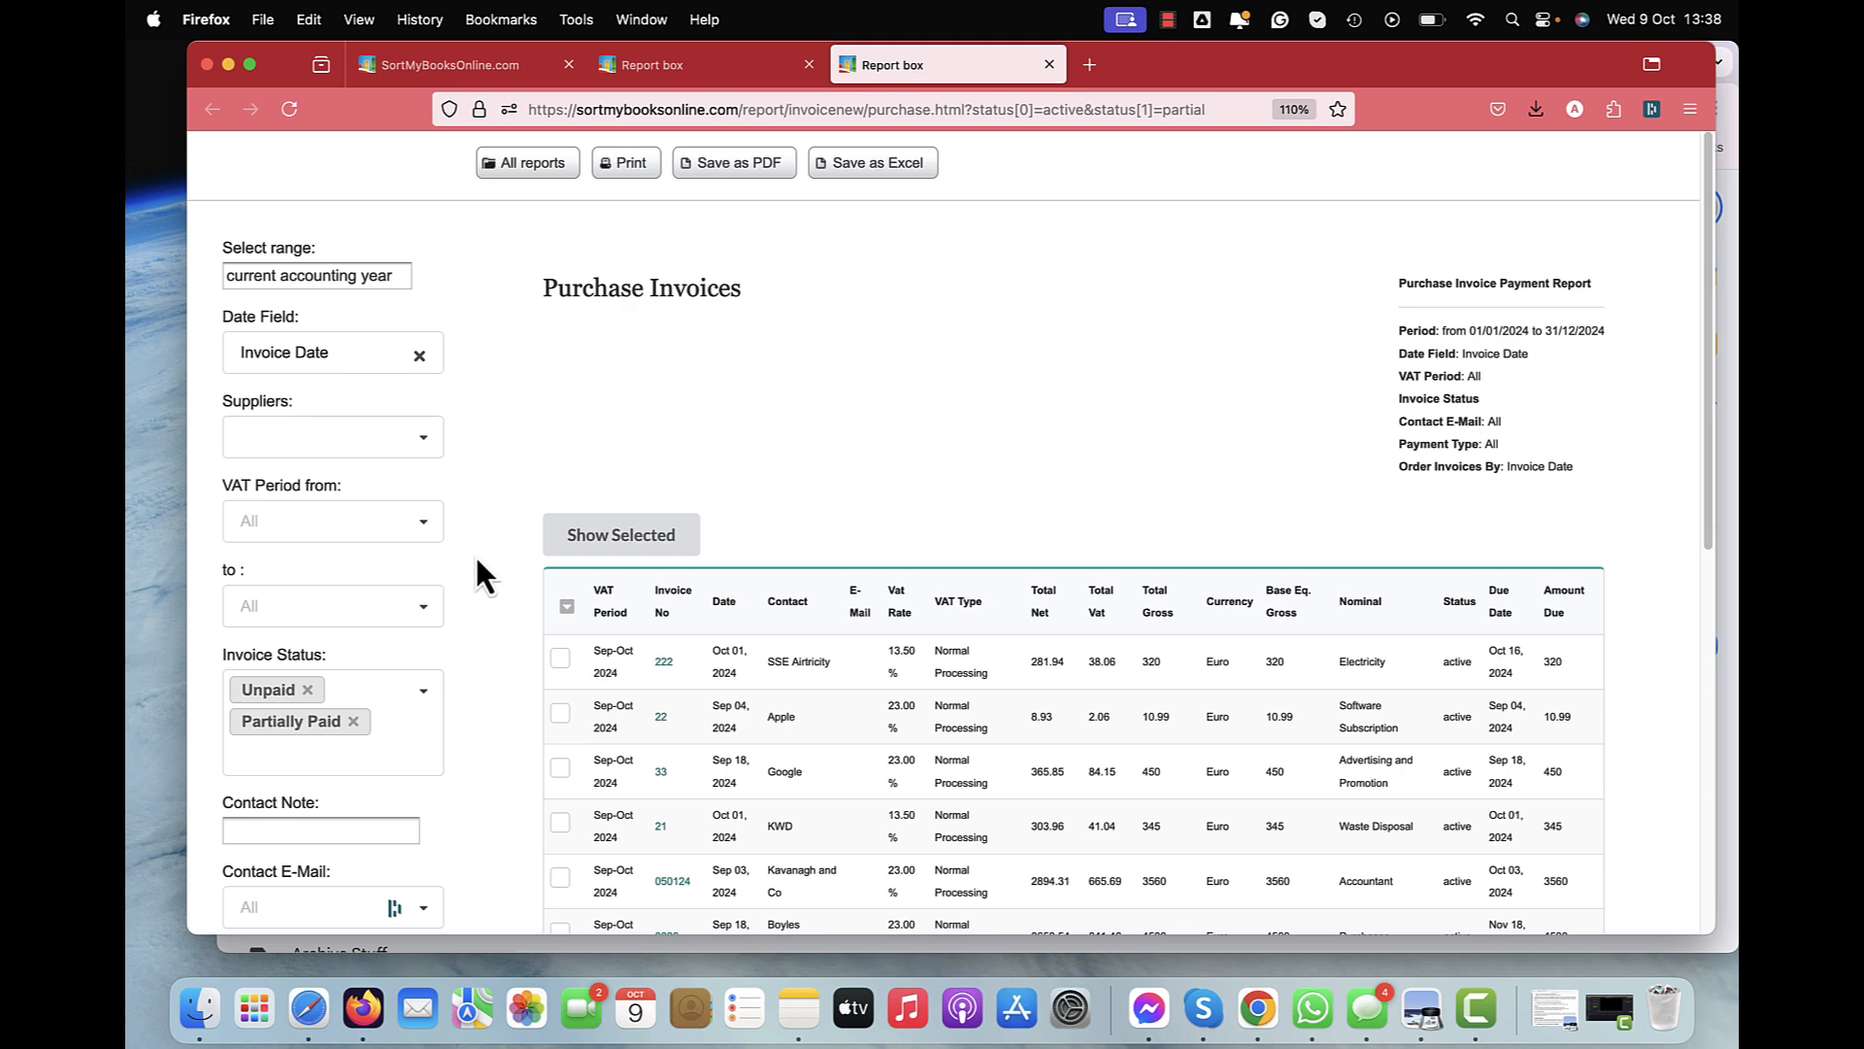
Step: Filter the purchase invoices report to the EFT payment type and apply it
scroll(481, 577, down, 5)
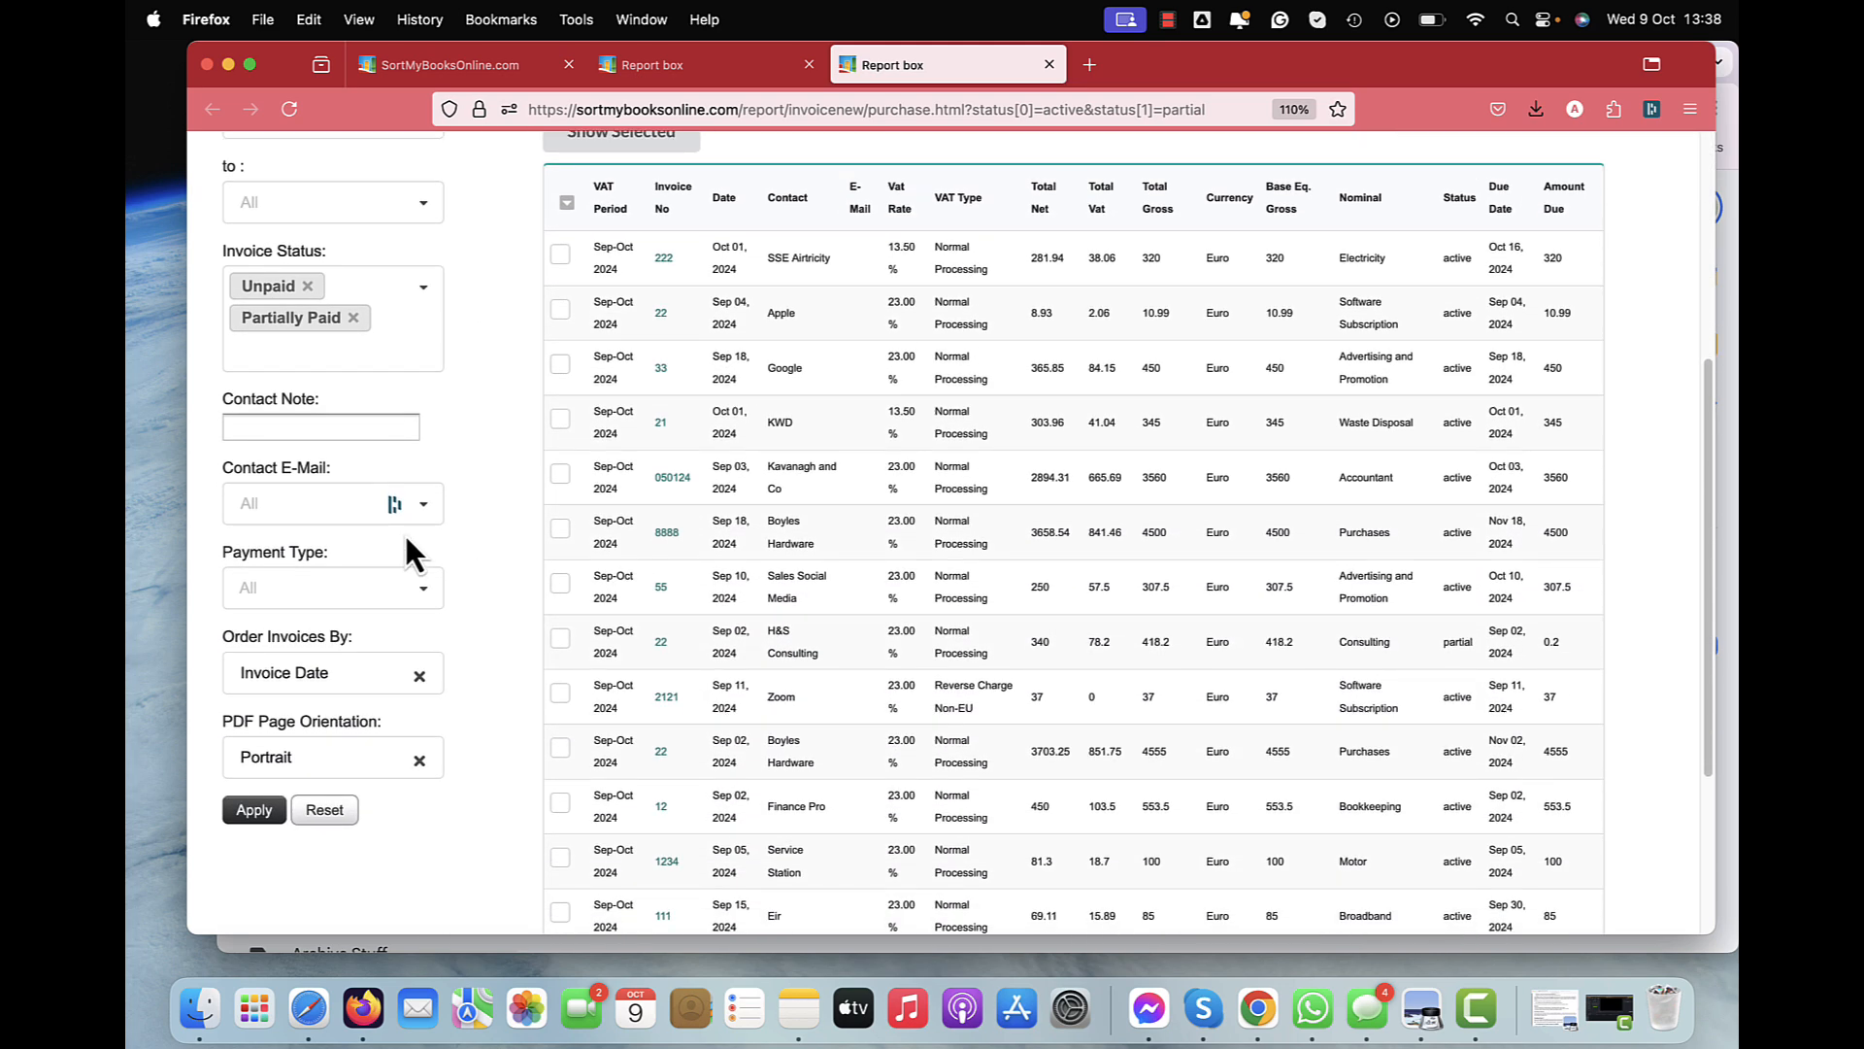
click(354, 589)
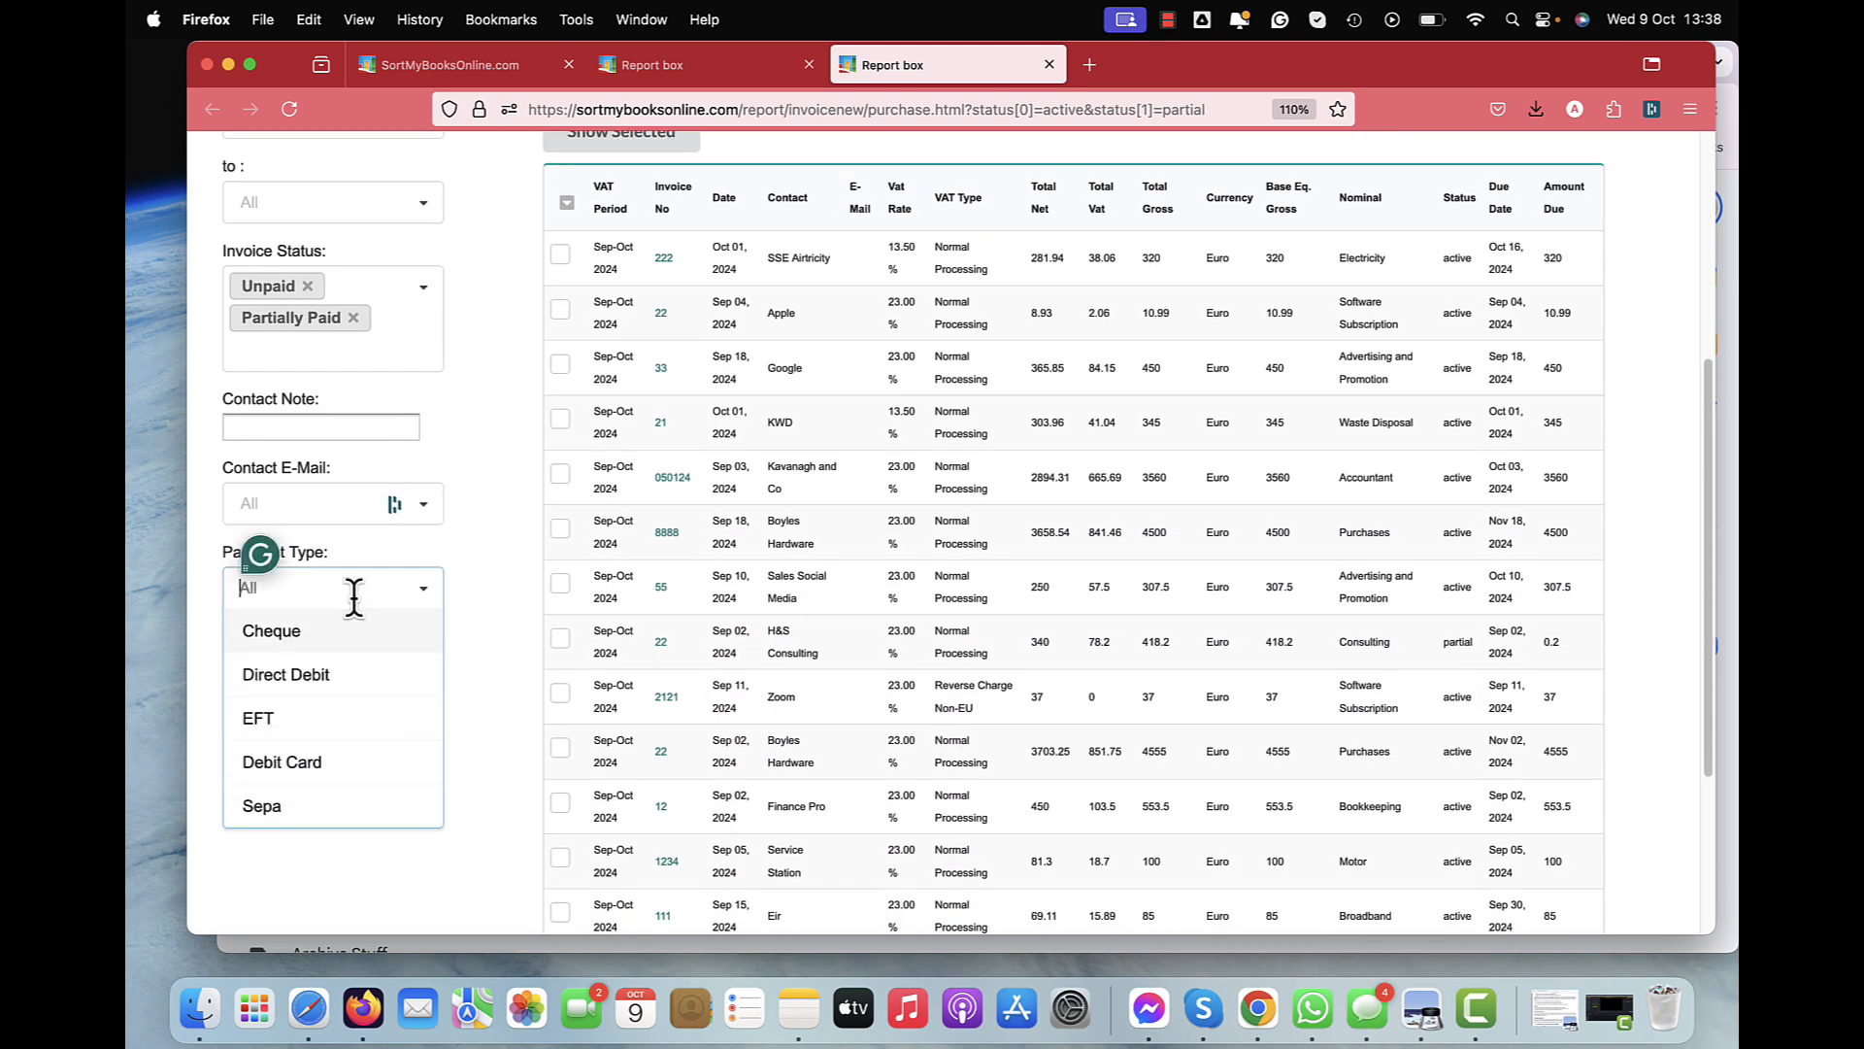
click(288, 738)
click(486, 694)
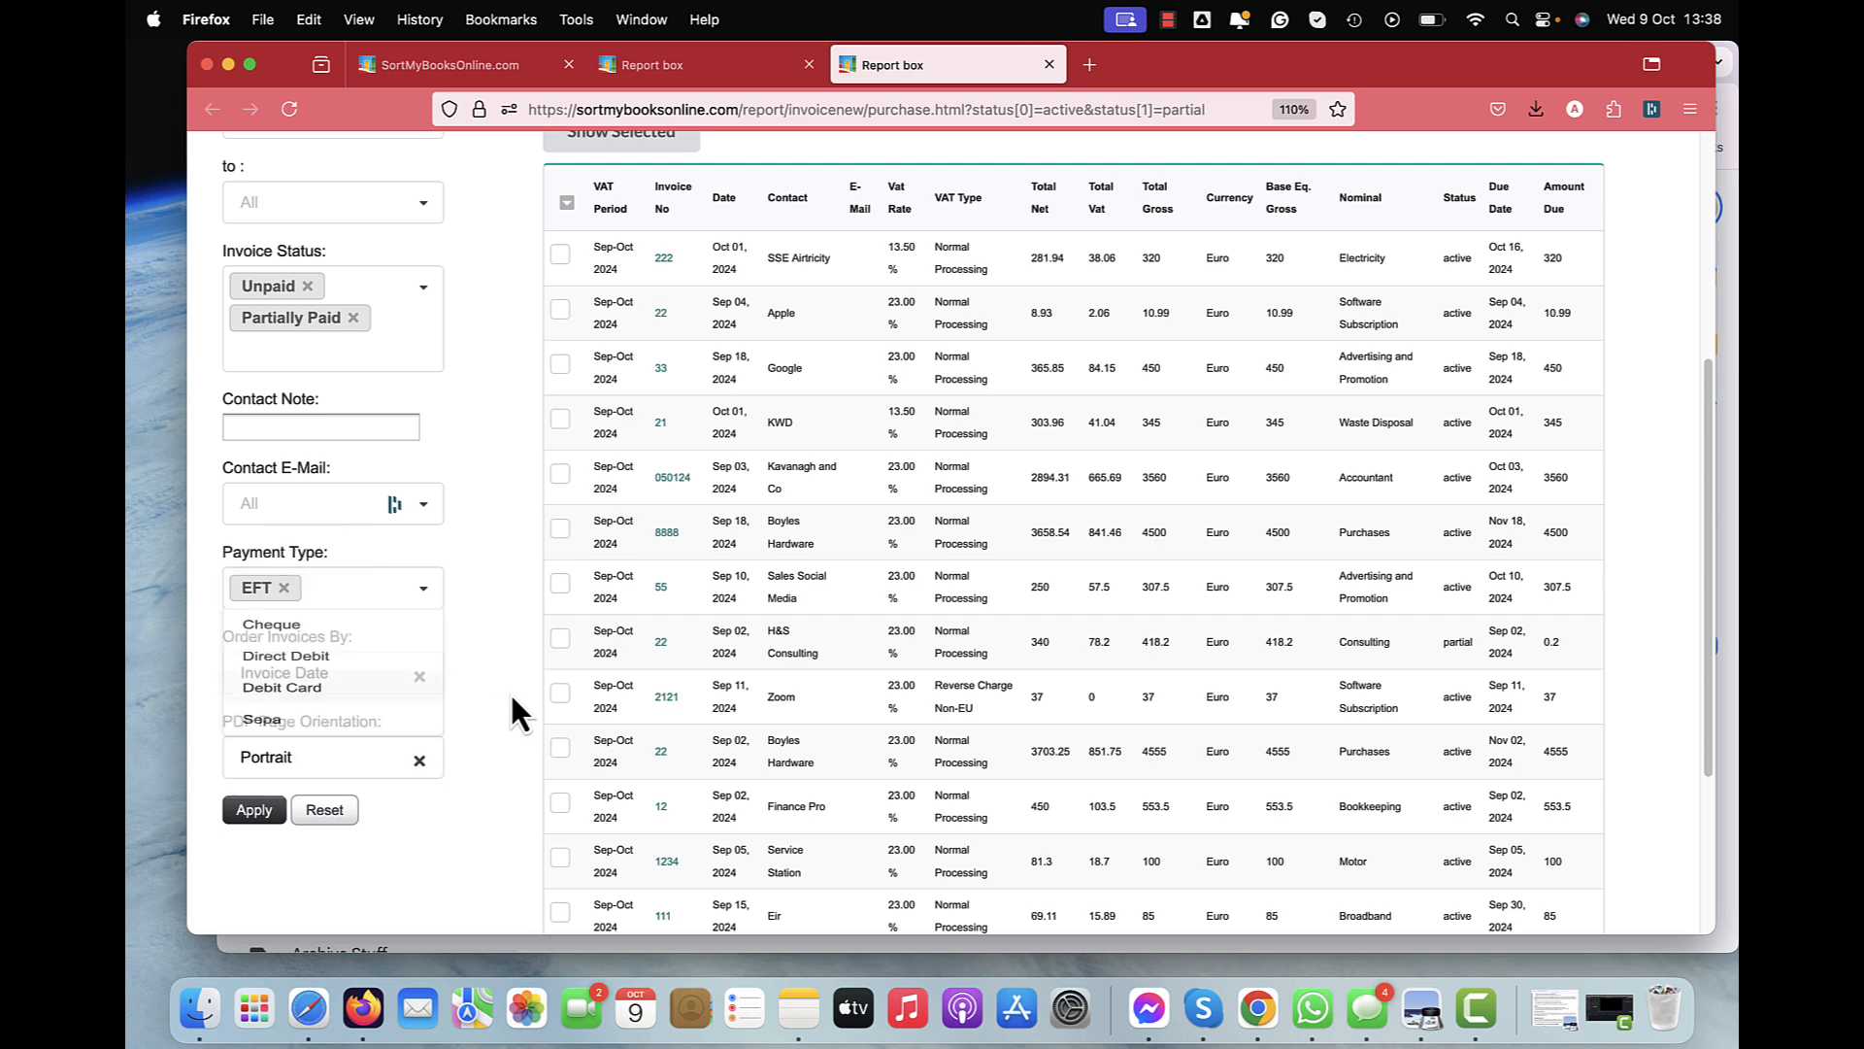
click(287, 810)
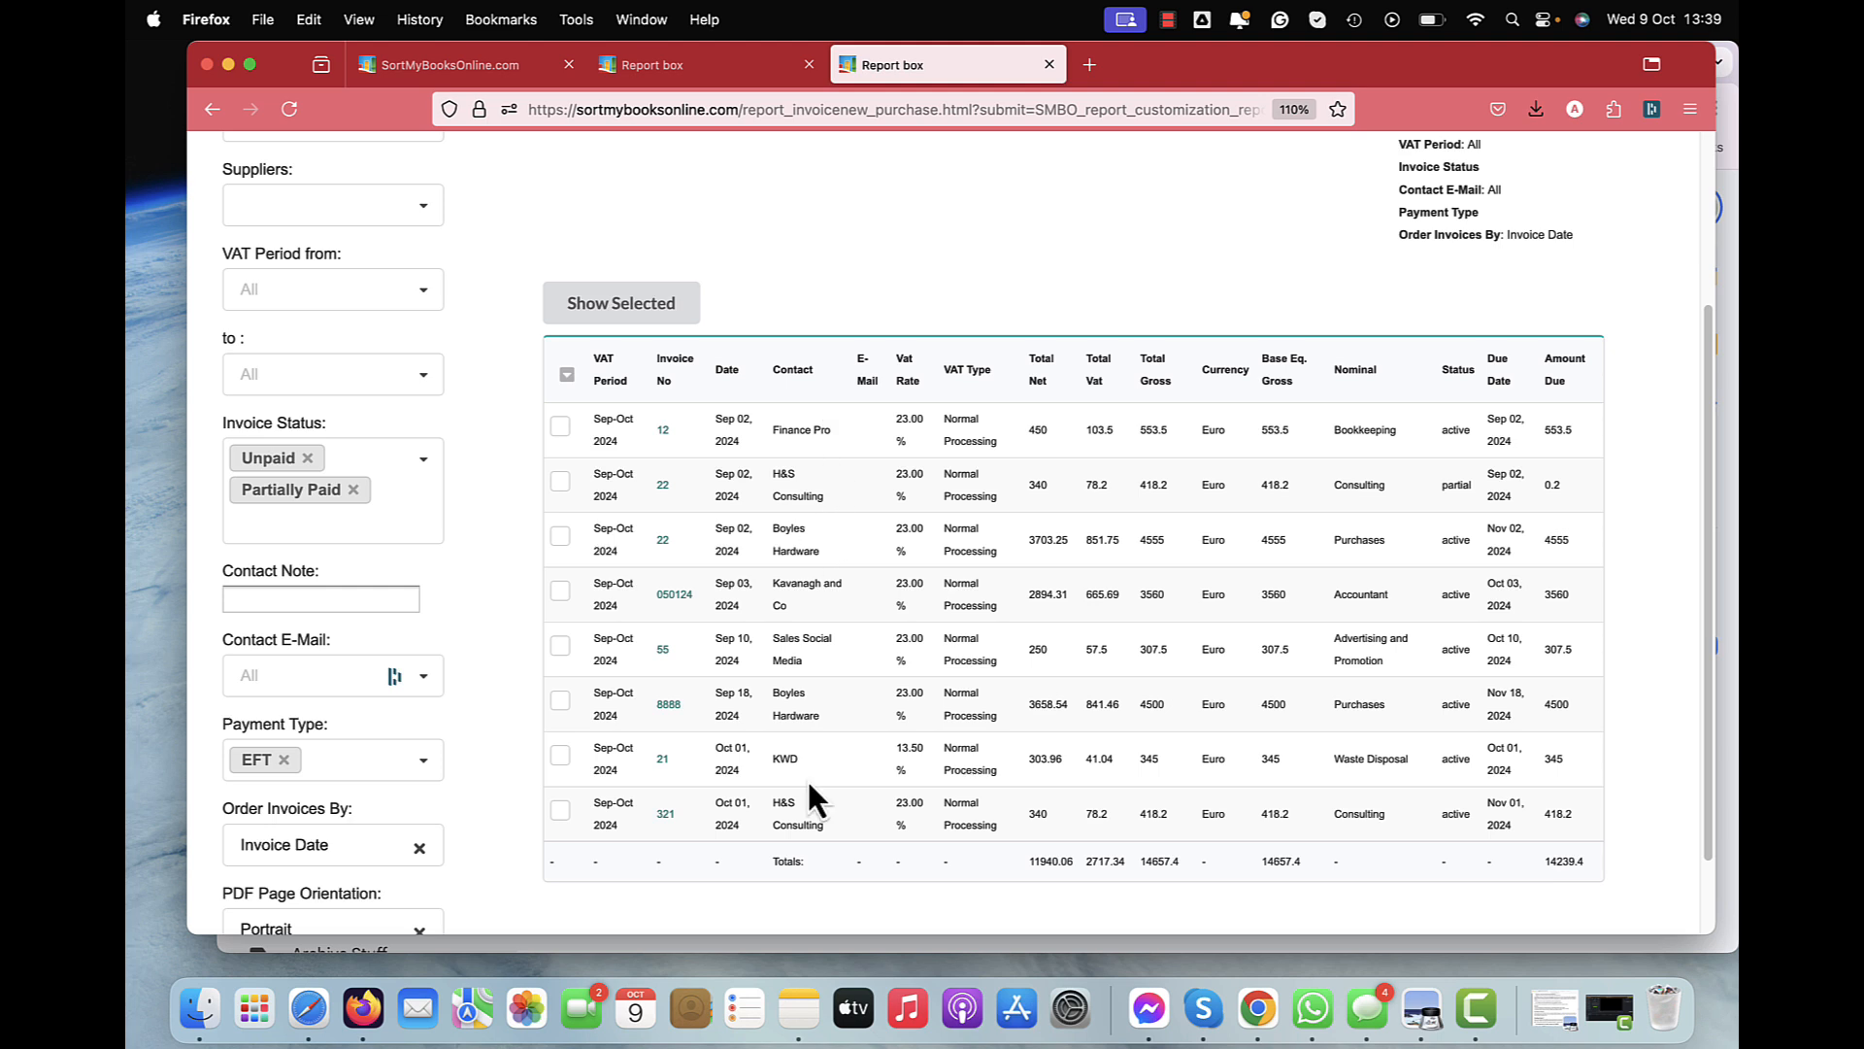
Step: Set the report's date field to Due Date and apply the change
drag(1705, 486, 1714, 338)
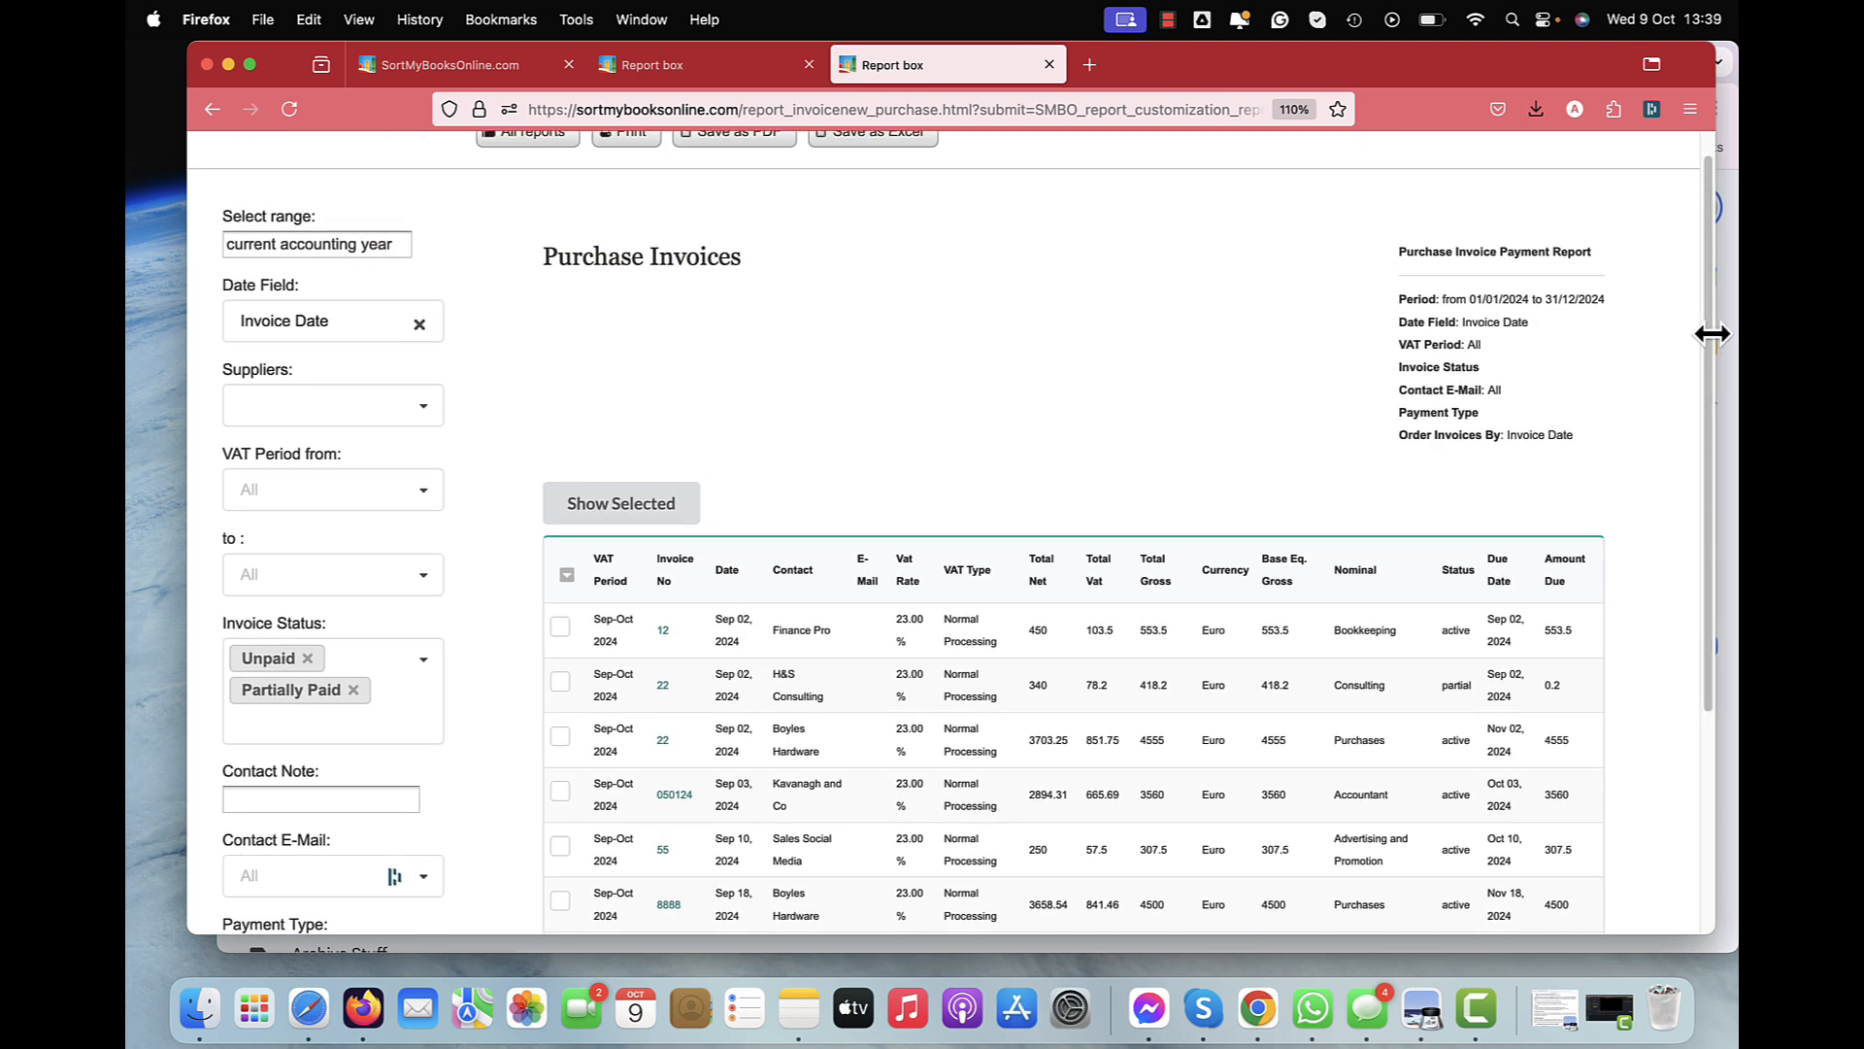
click(319, 307)
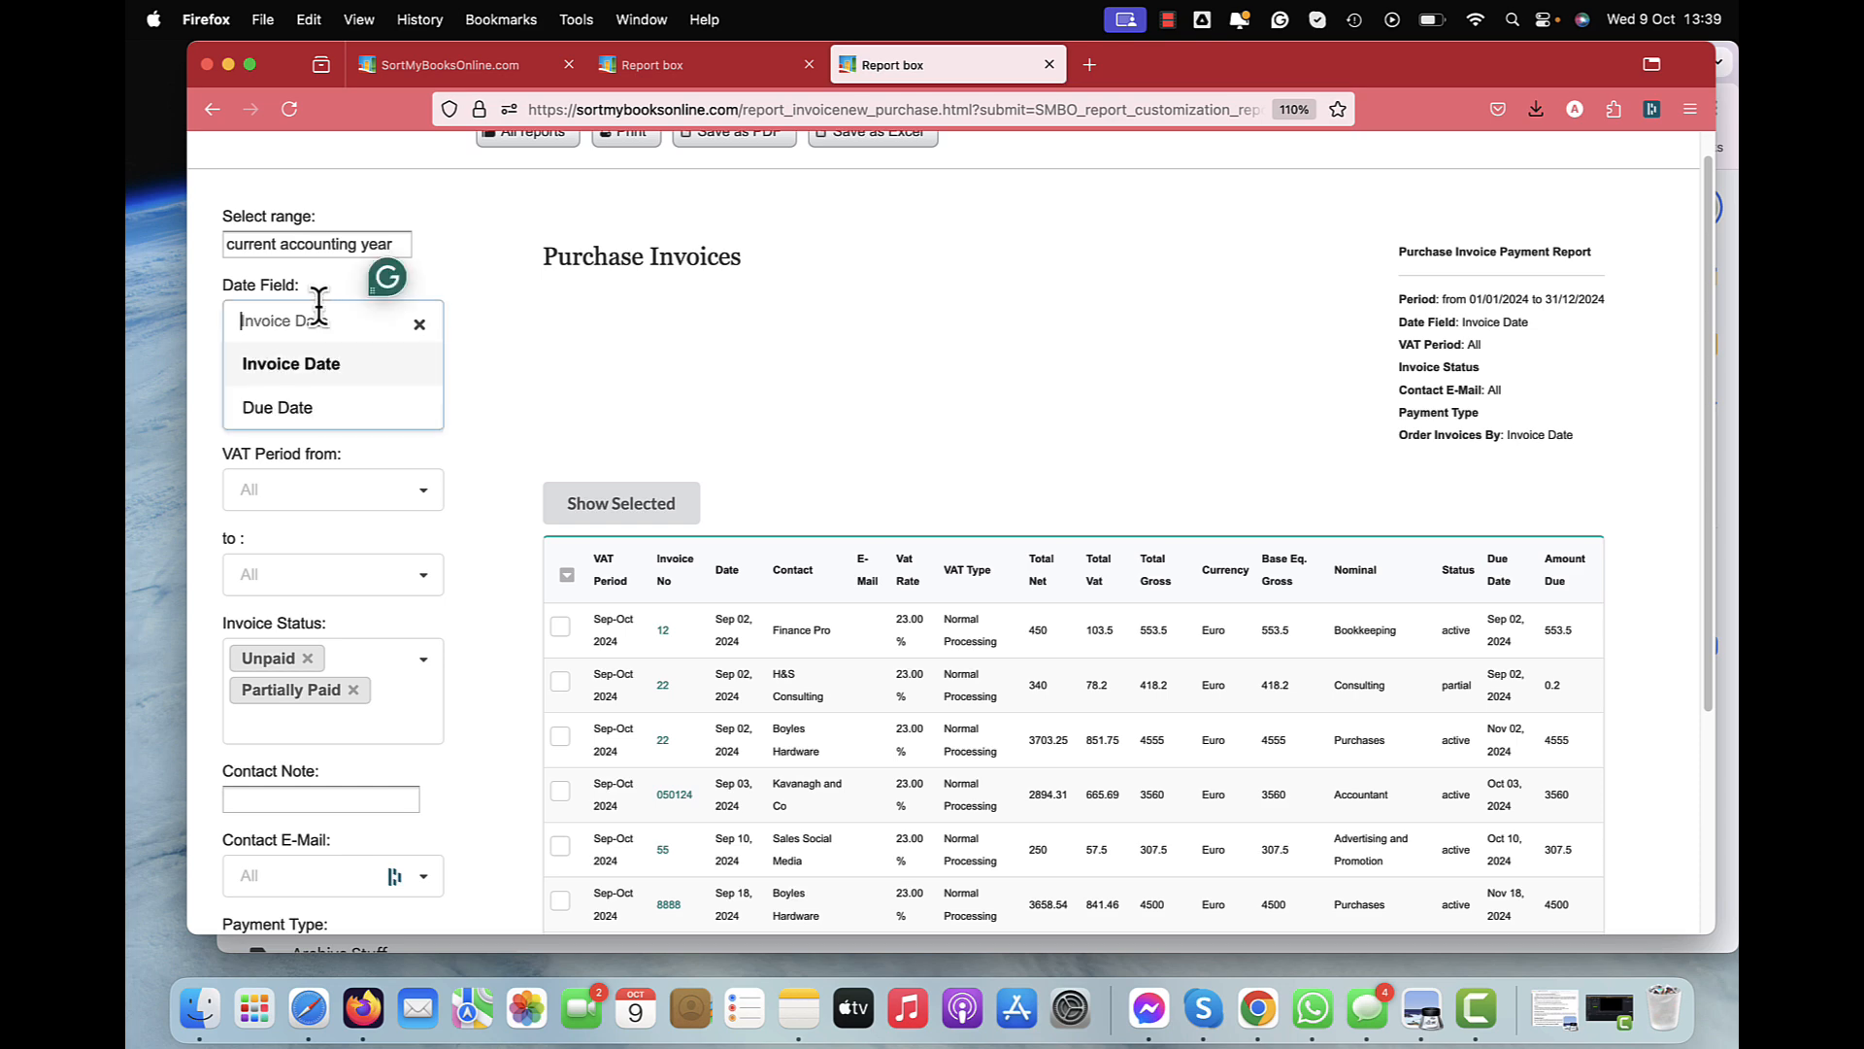
click(291, 406)
scroll(479, 420, down, 5)
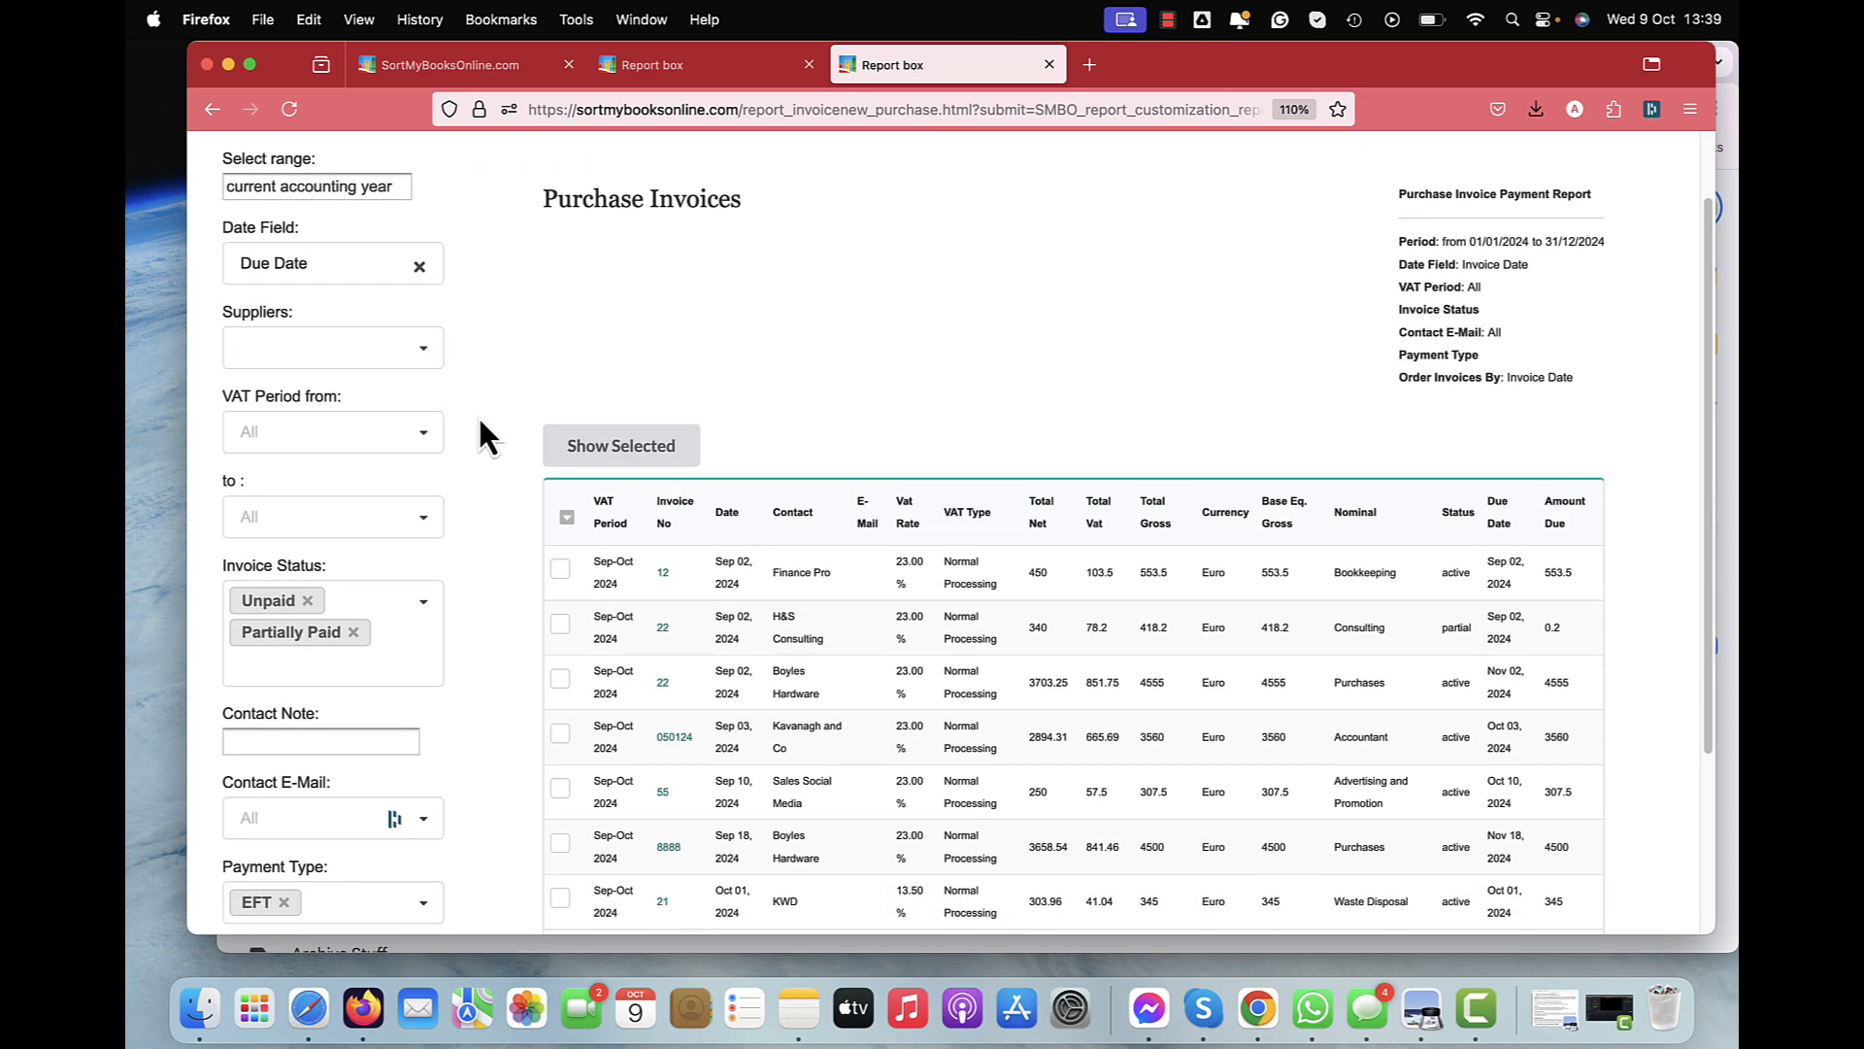
click(271, 880)
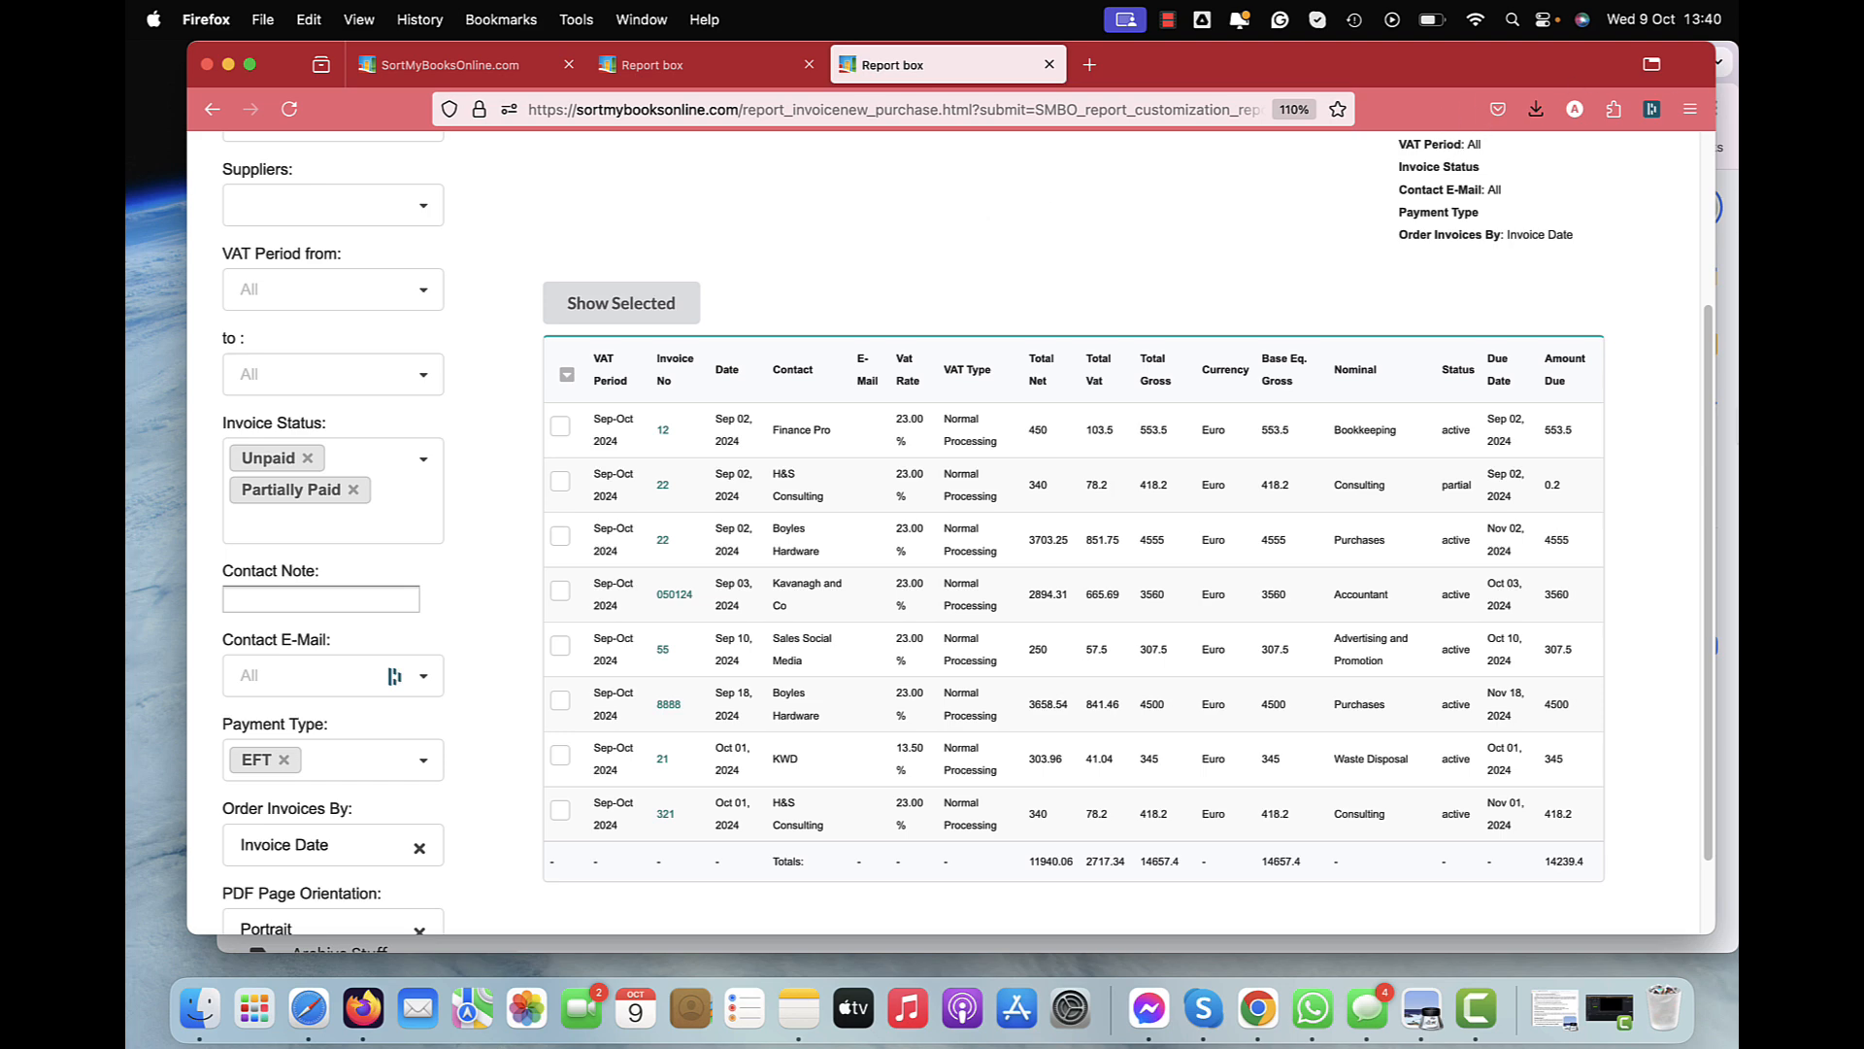
scroll(1711, 312, up, 5)
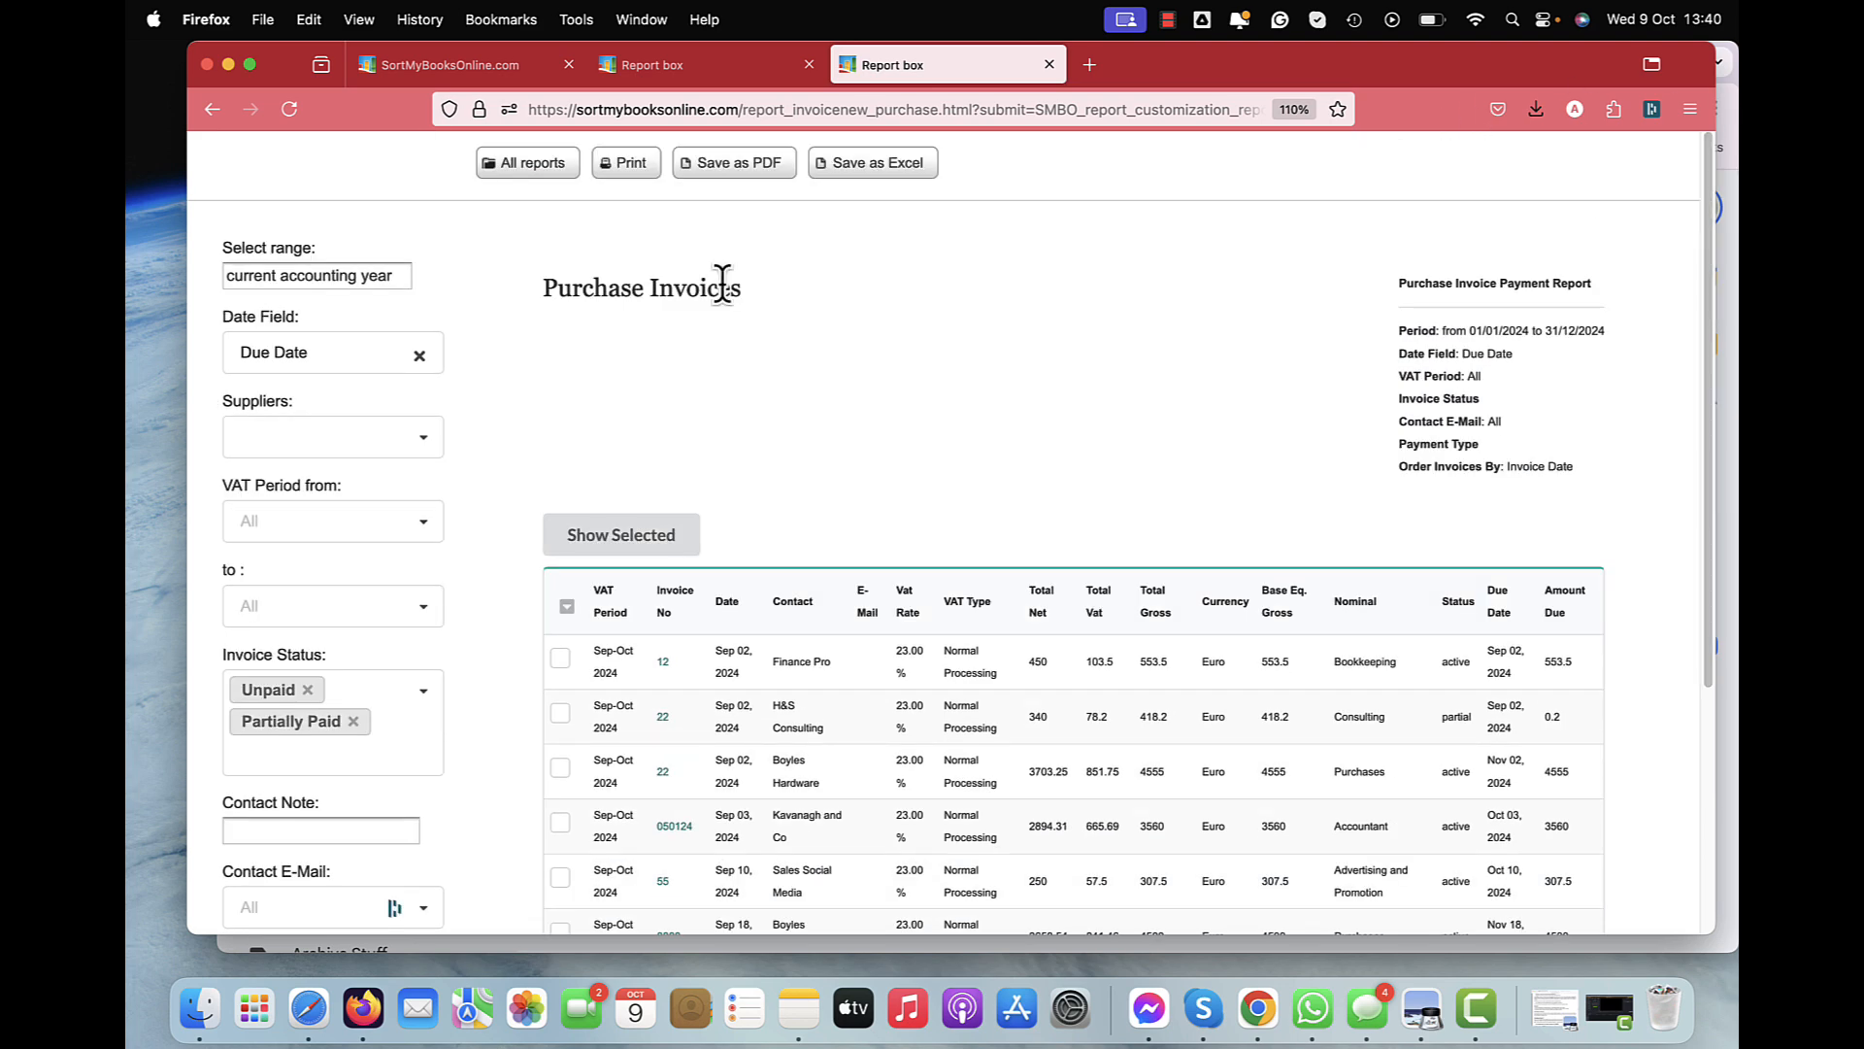
Step: In the purchase suppliers list, open Apple's financial details and examine the available payment types
click(463, 65)
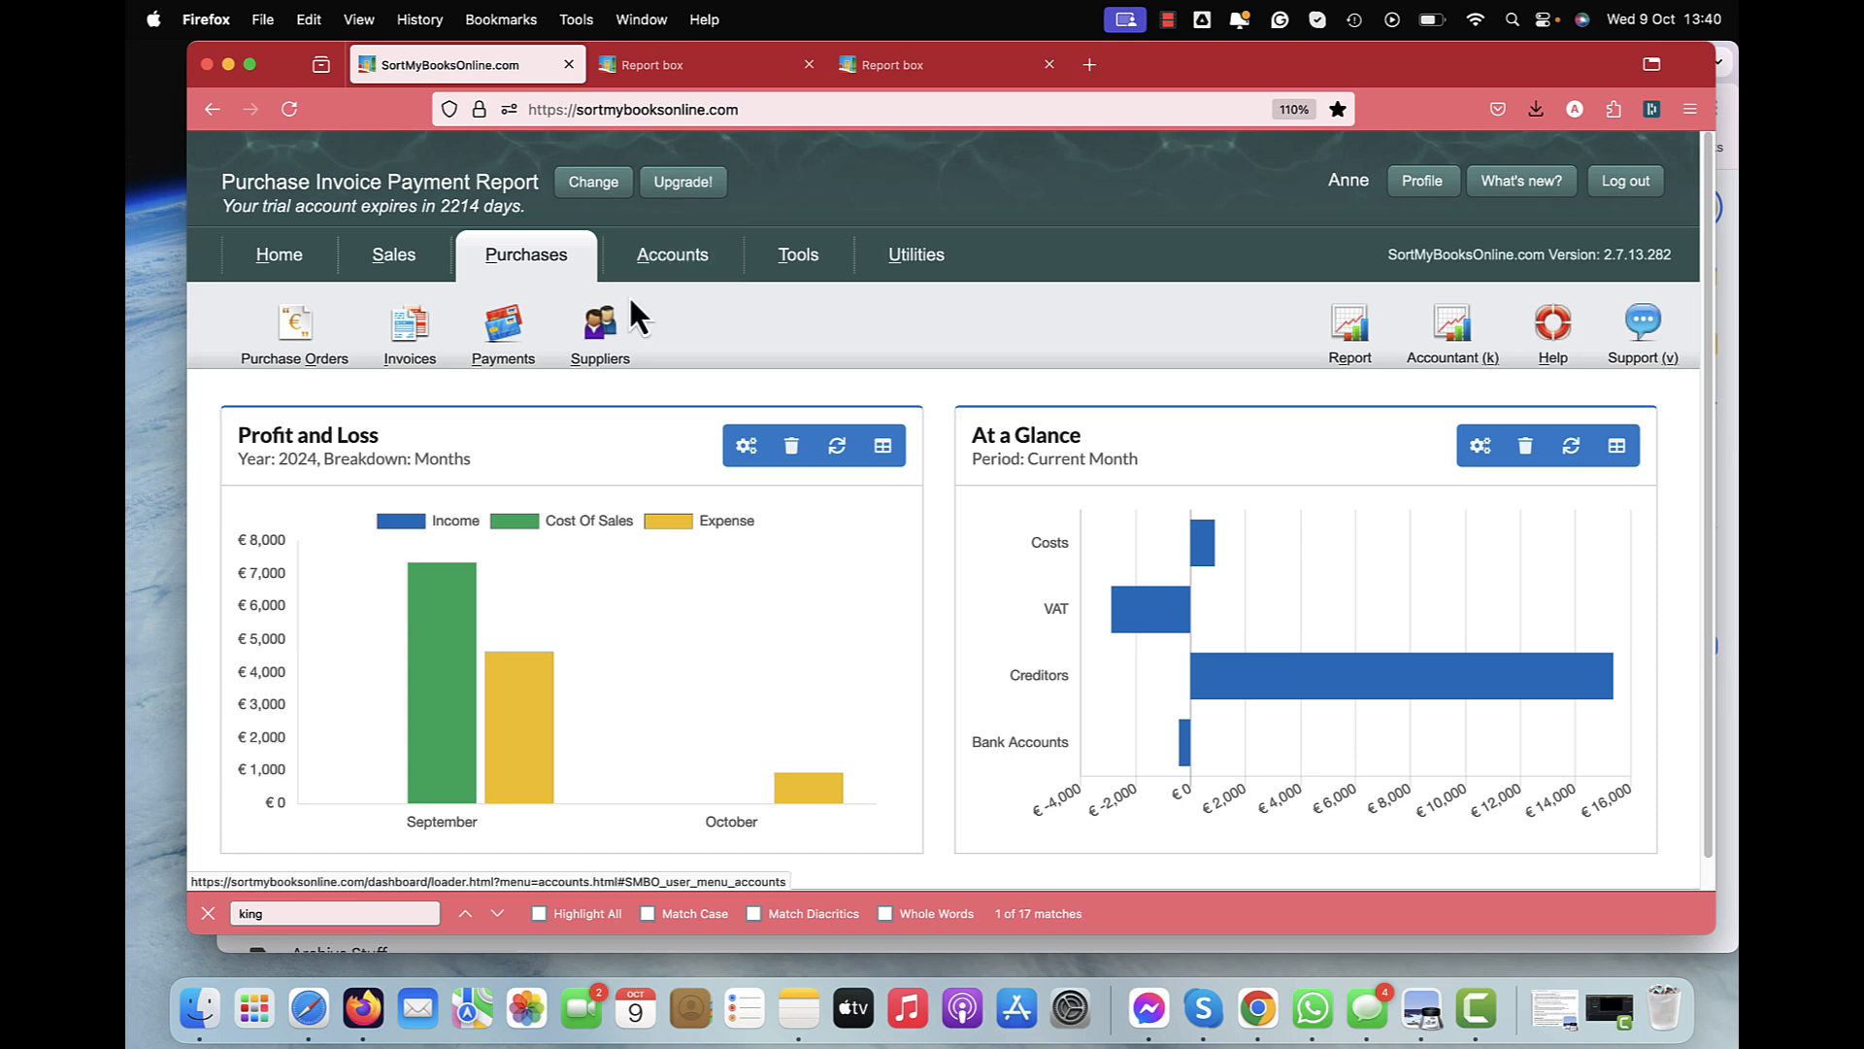
click(598, 334)
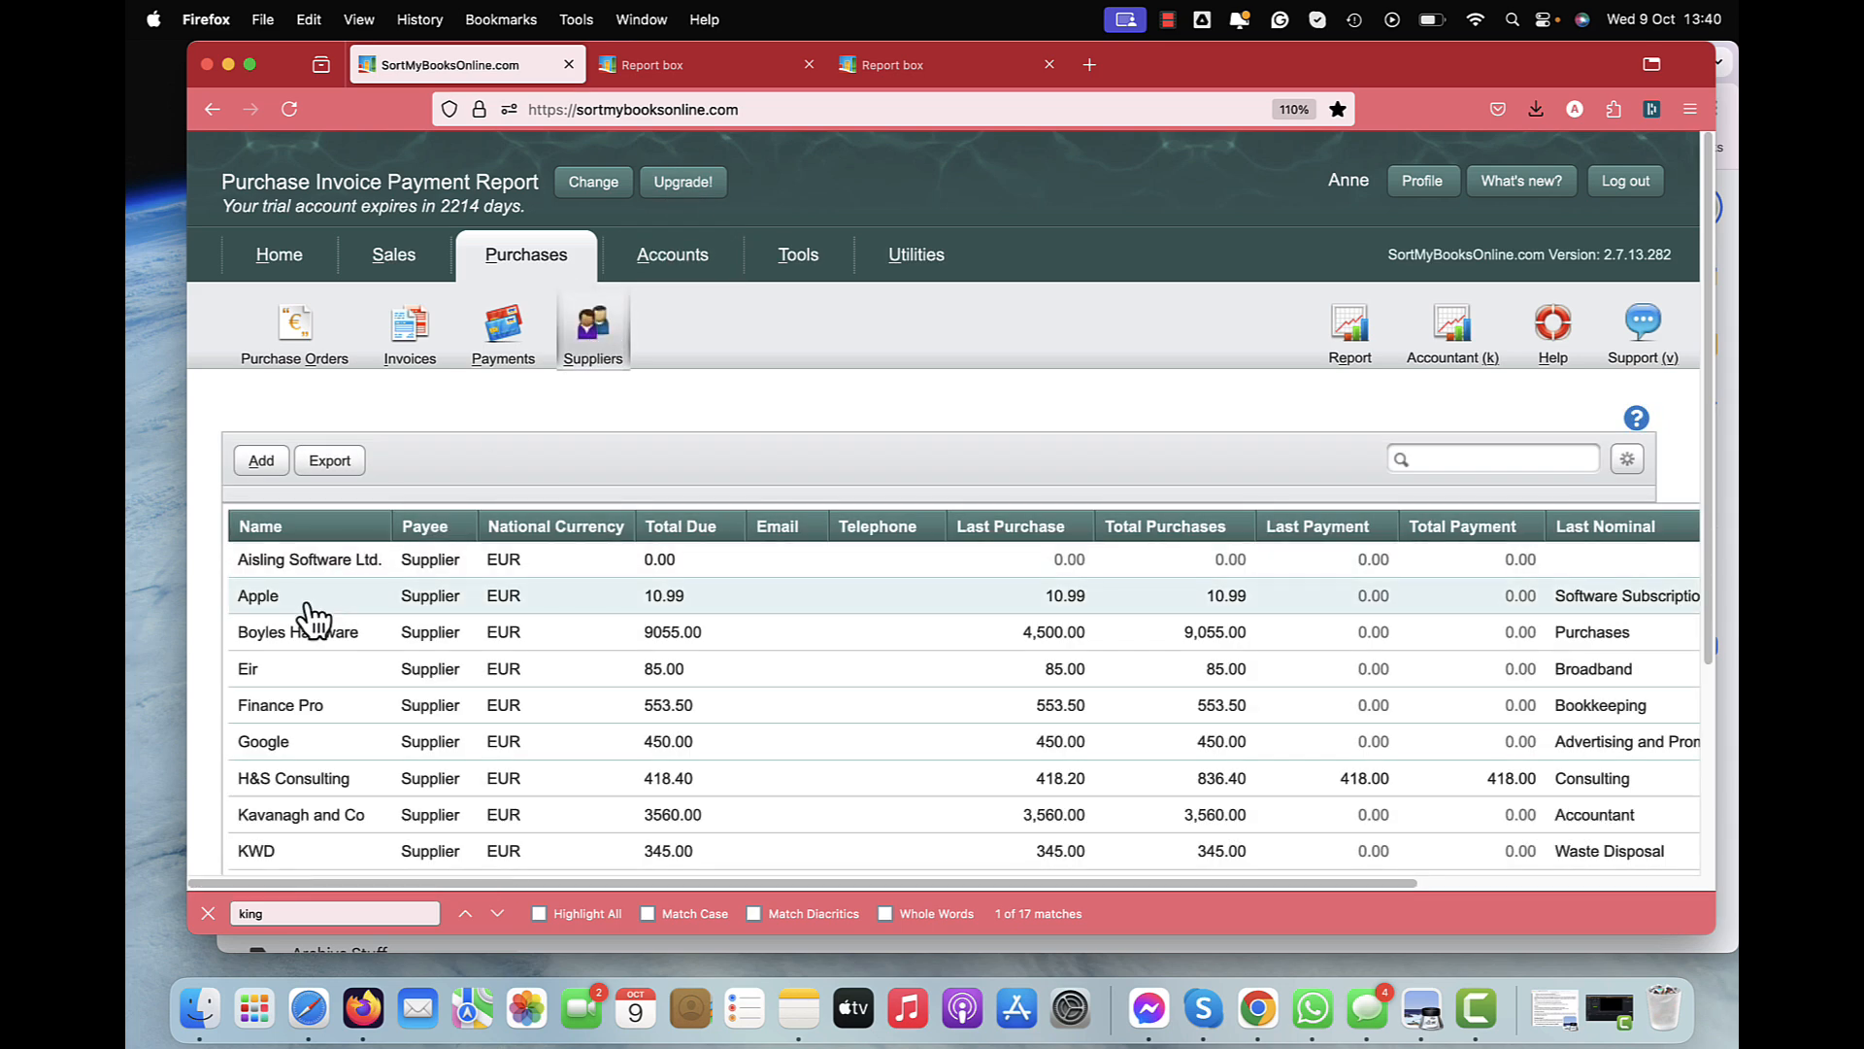
click(307, 606)
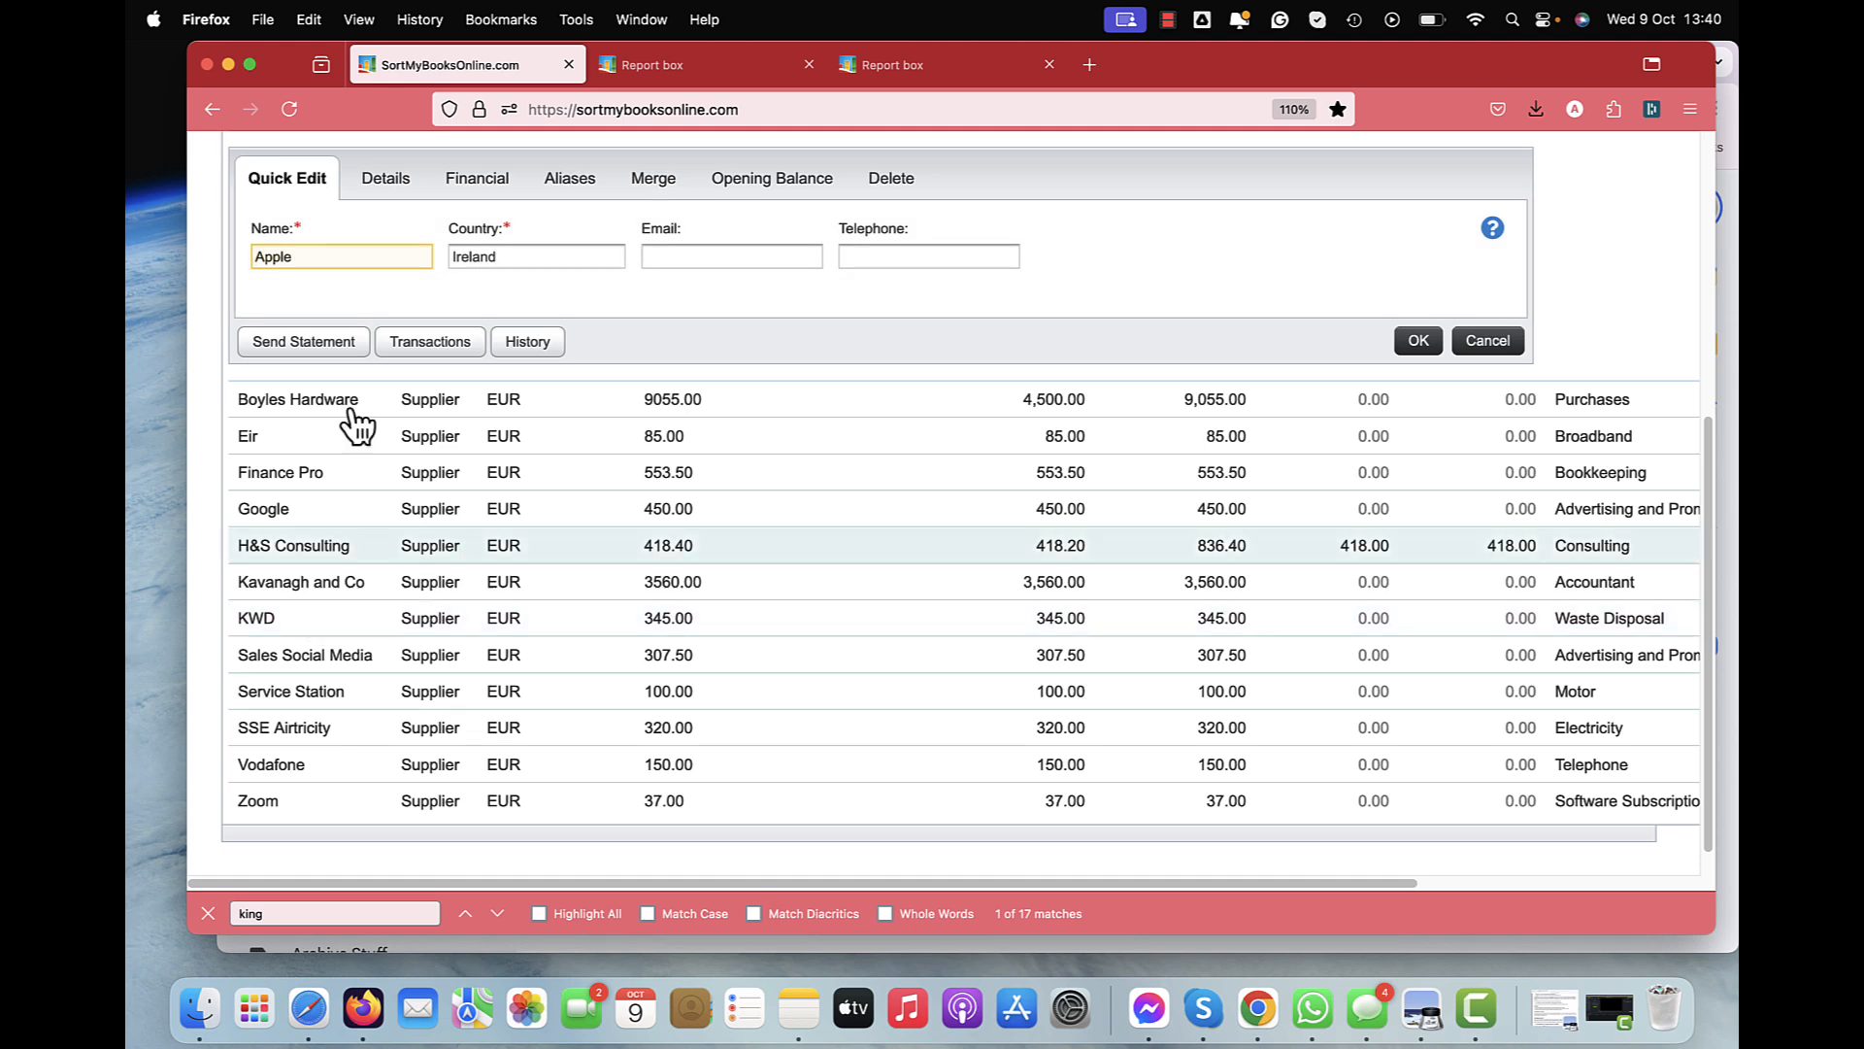
click(478, 179)
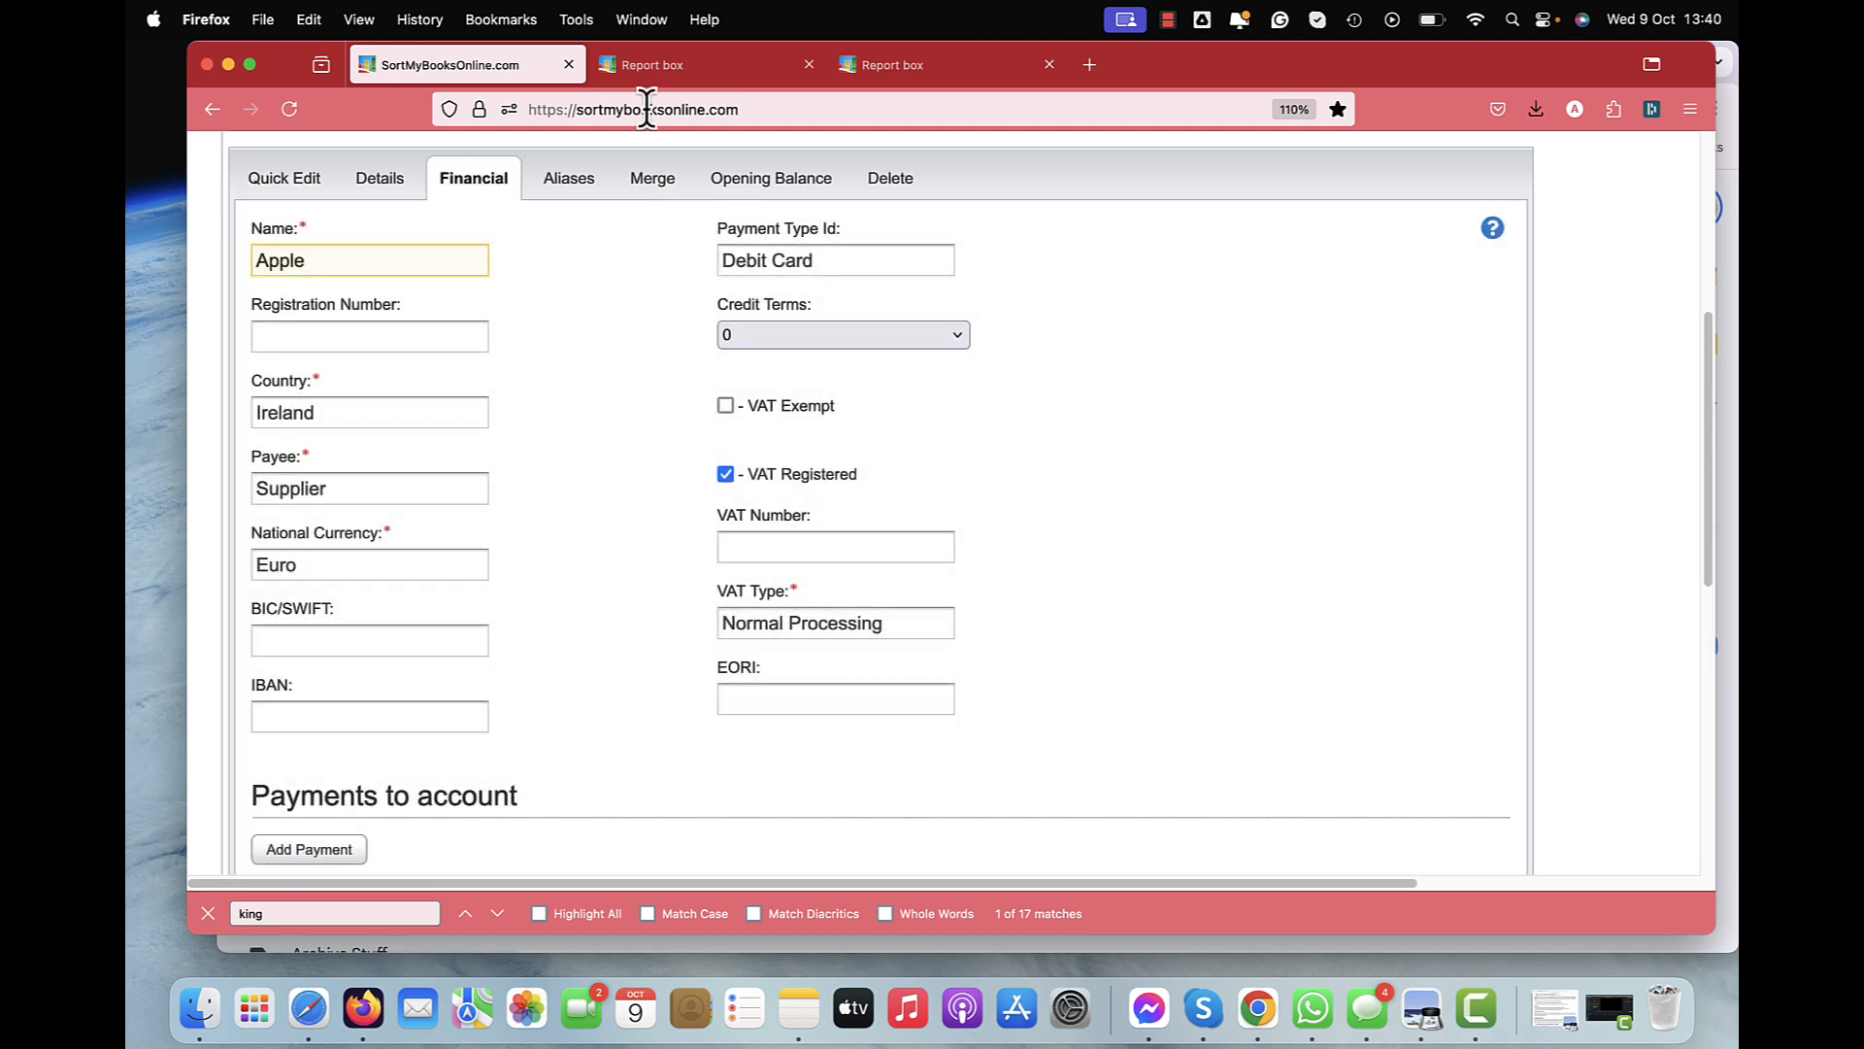
click(844, 263)
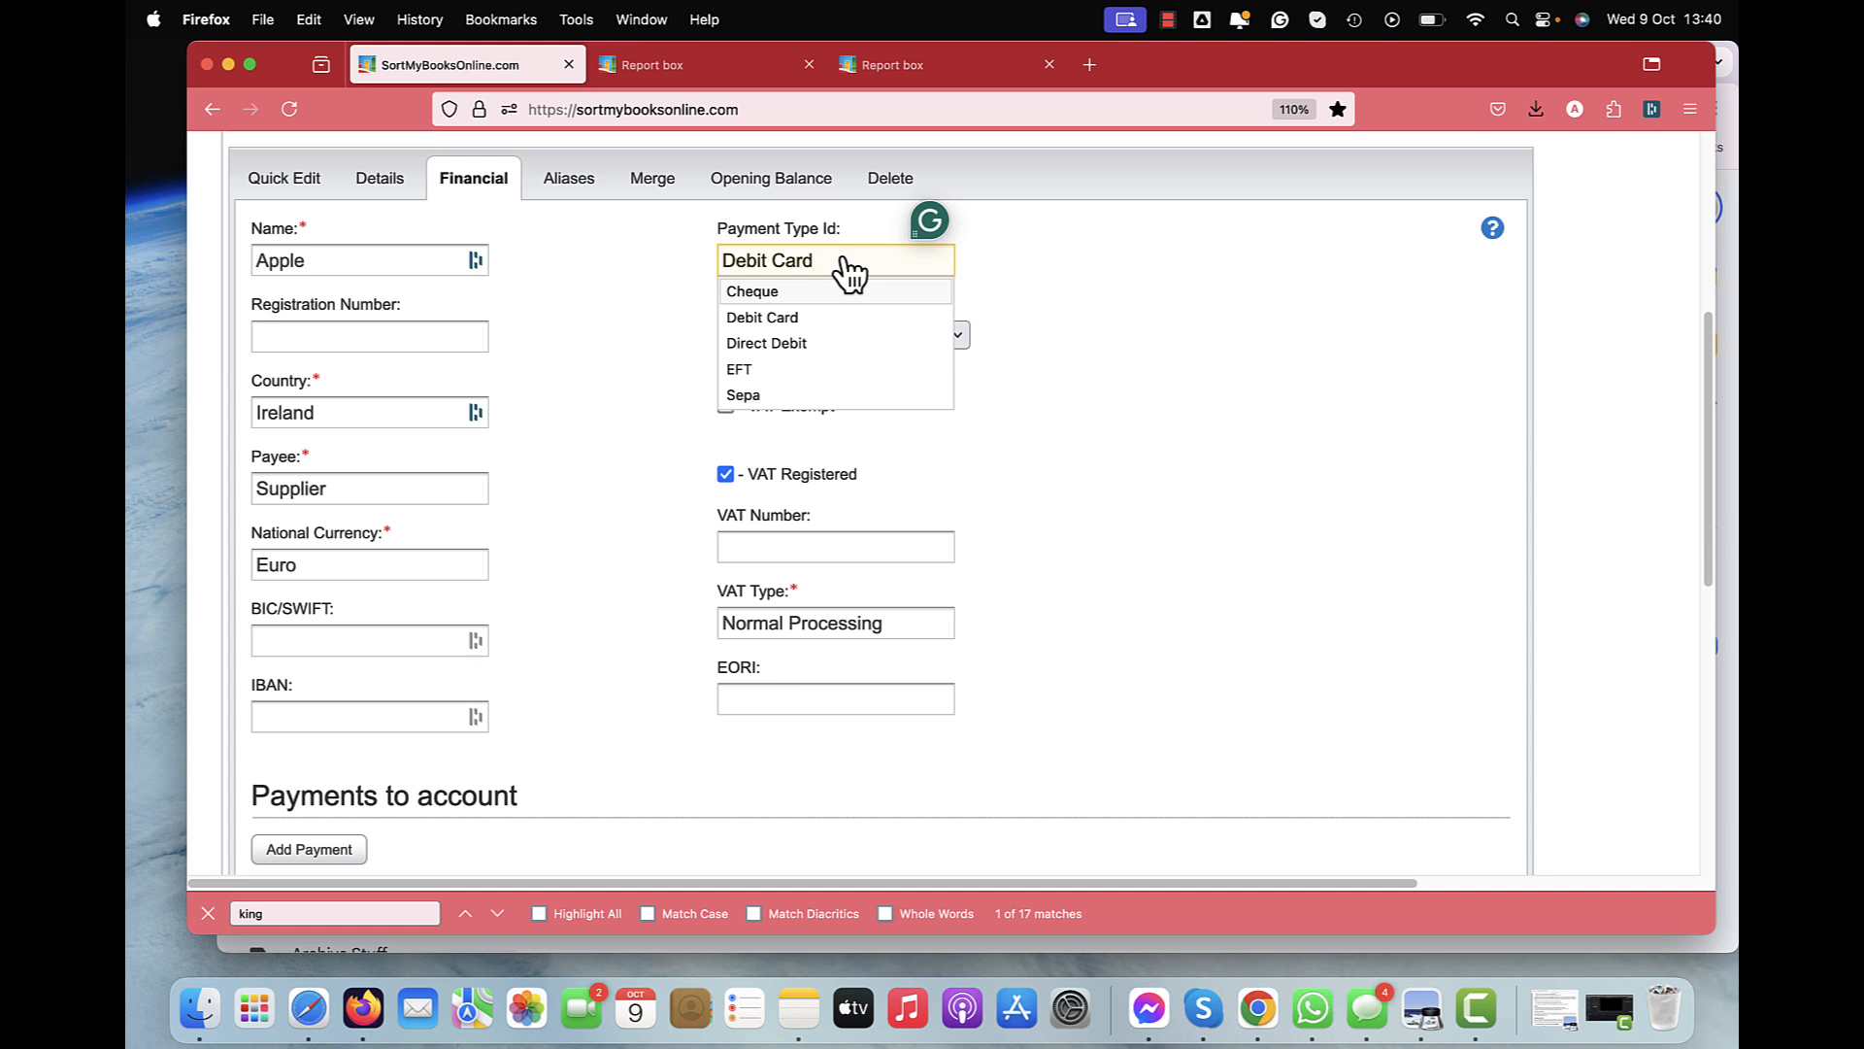
click(1064, 386)
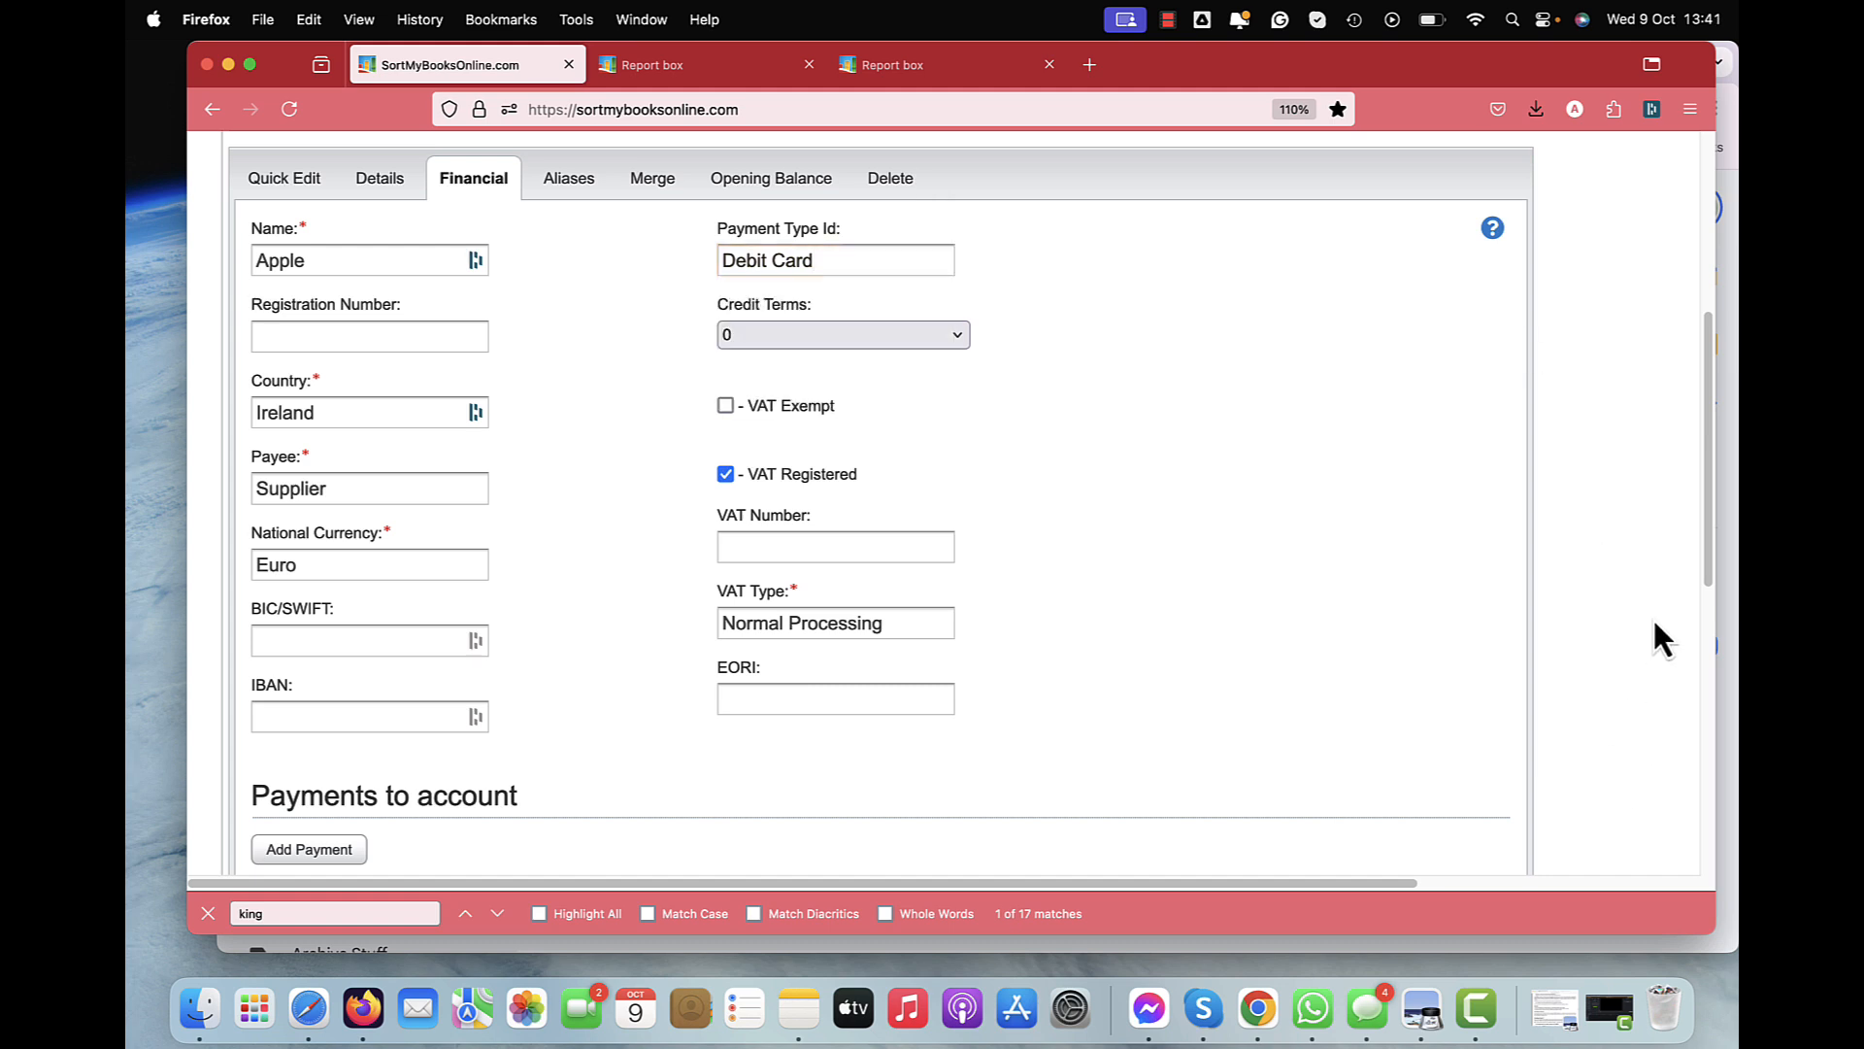
Step: Open the financial details of supplier Boyles Hardware and examine the credit terms options, keeping 30
drag(1709, 578, 1688, 724)
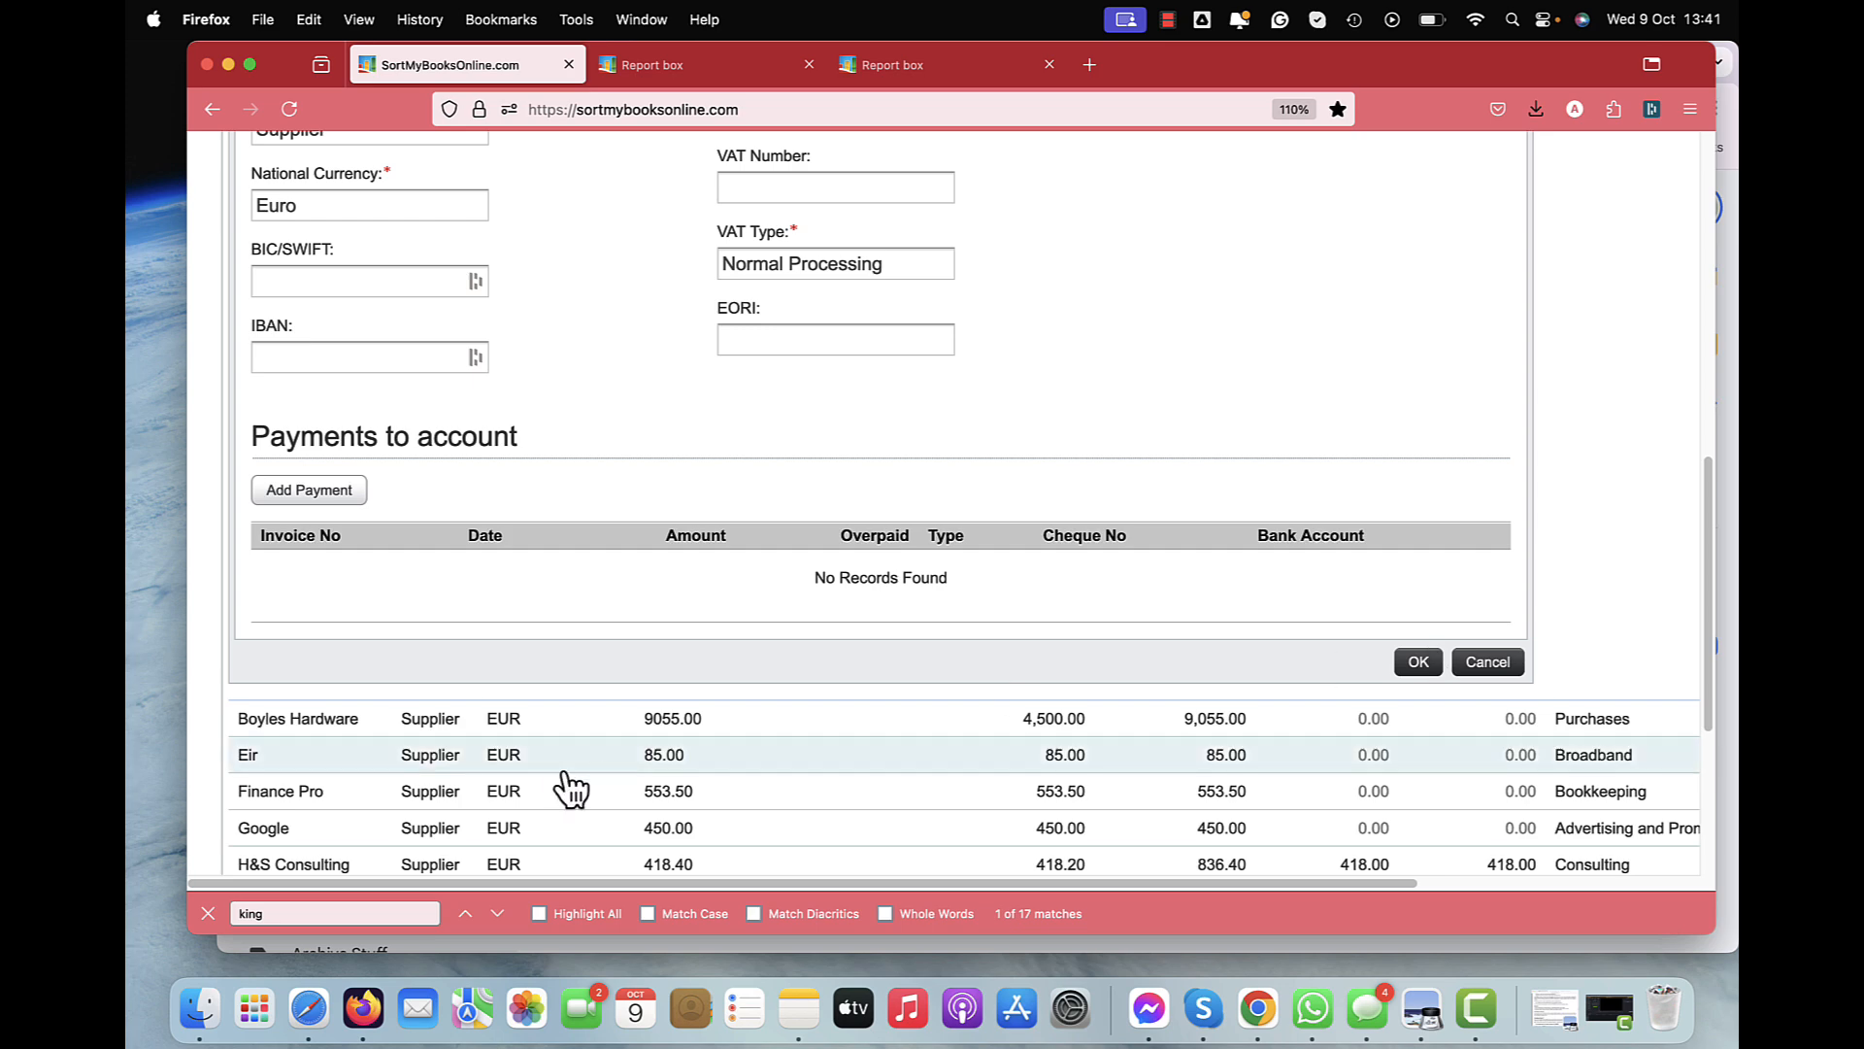
click(340, 738)
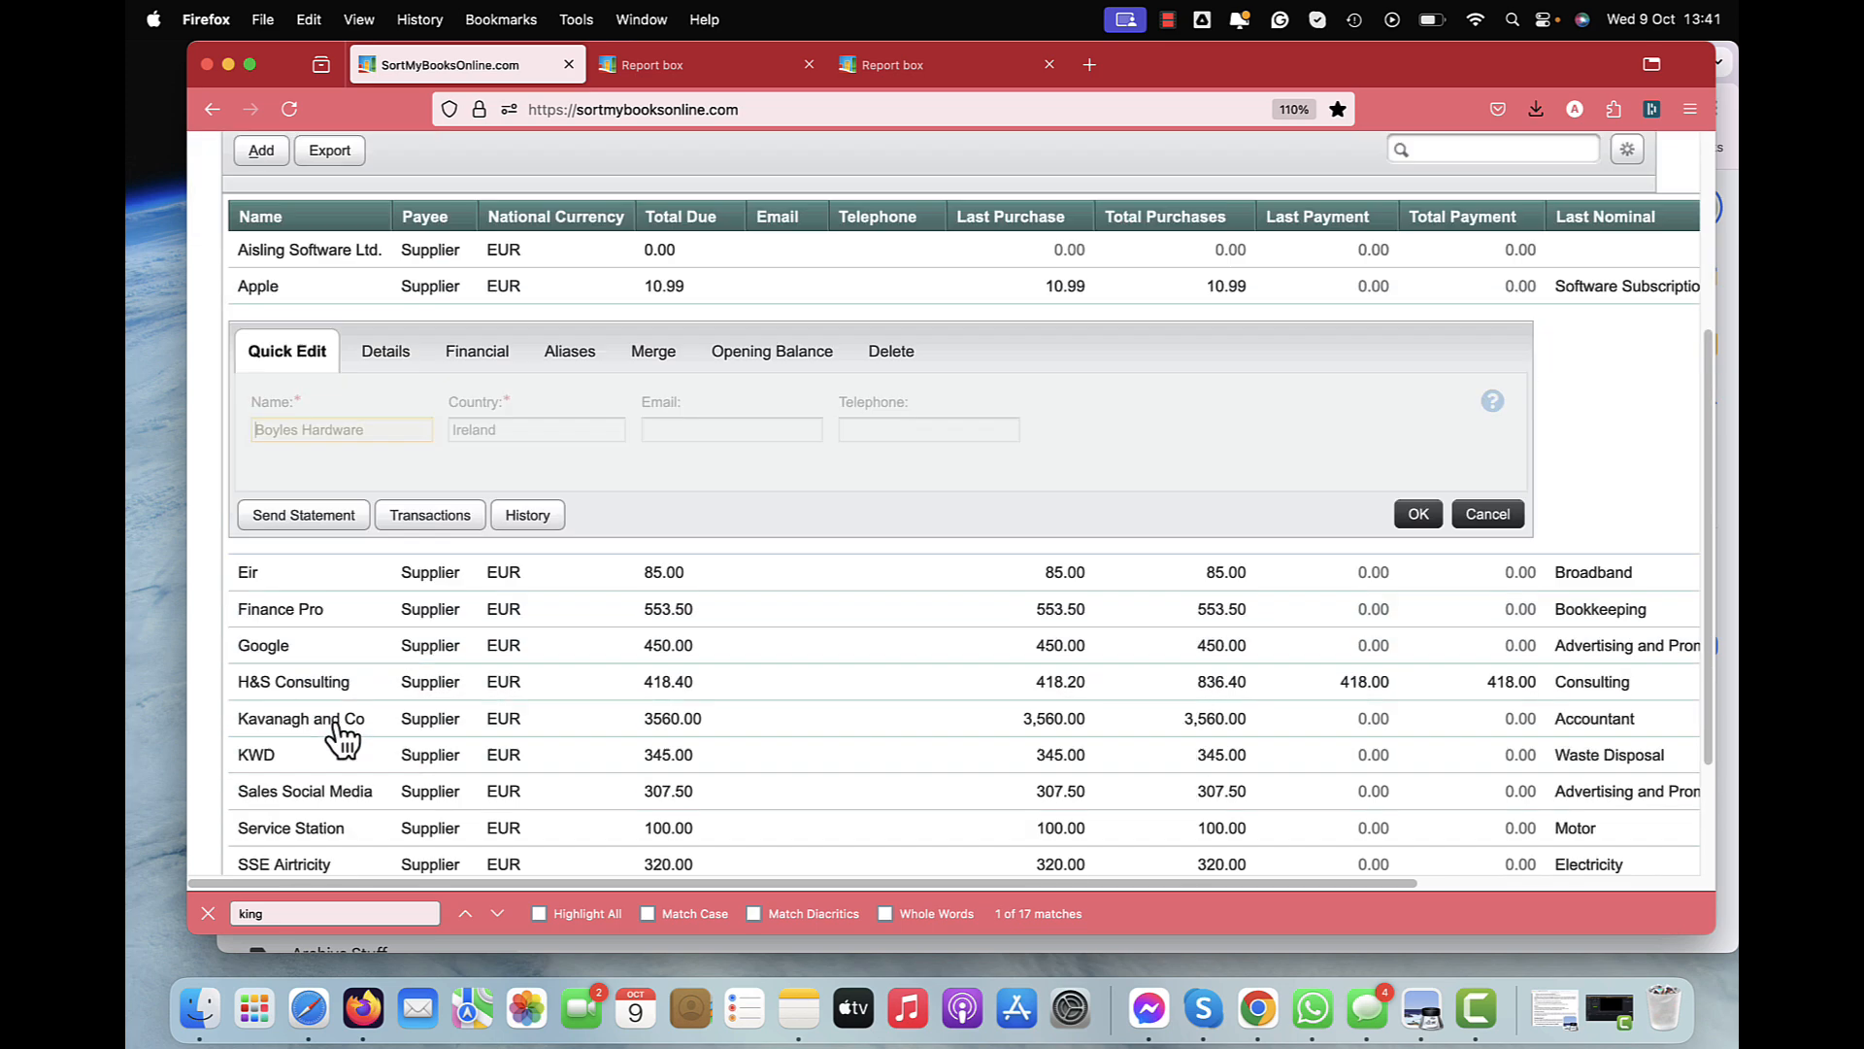
click(499, 194)
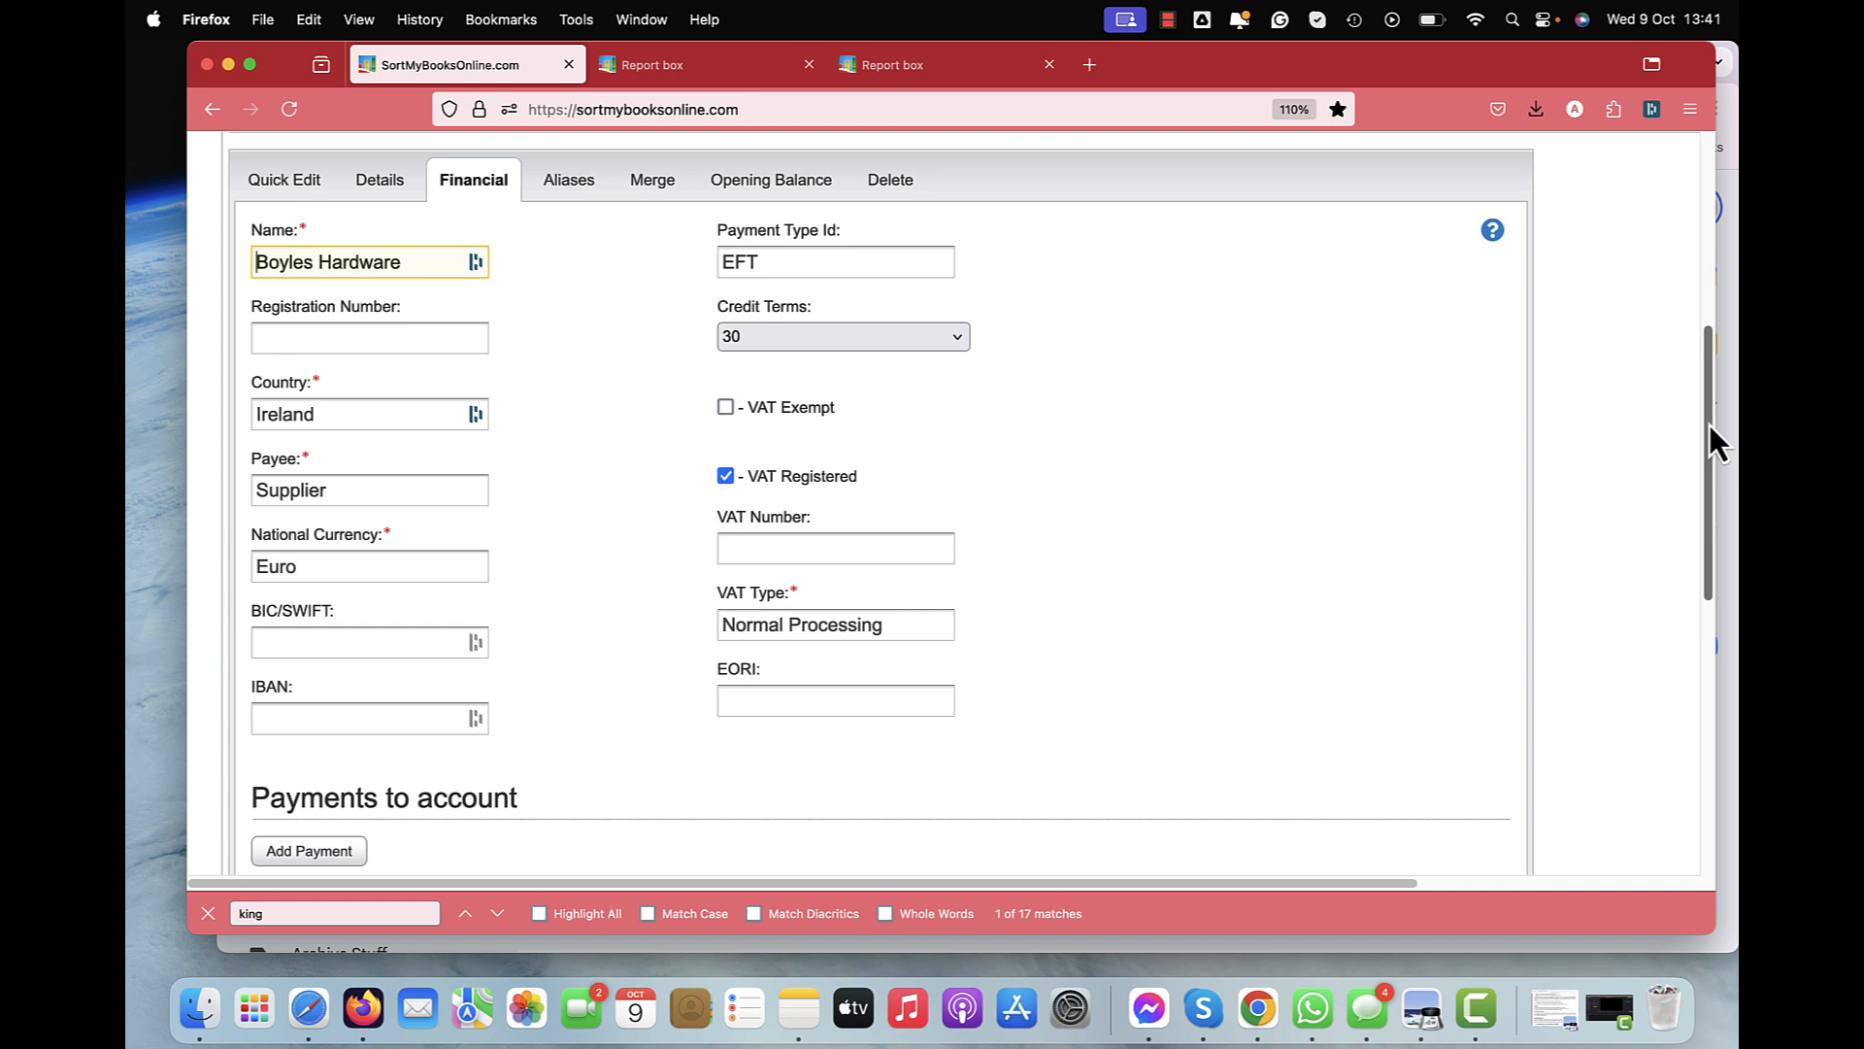
click(956, 338)
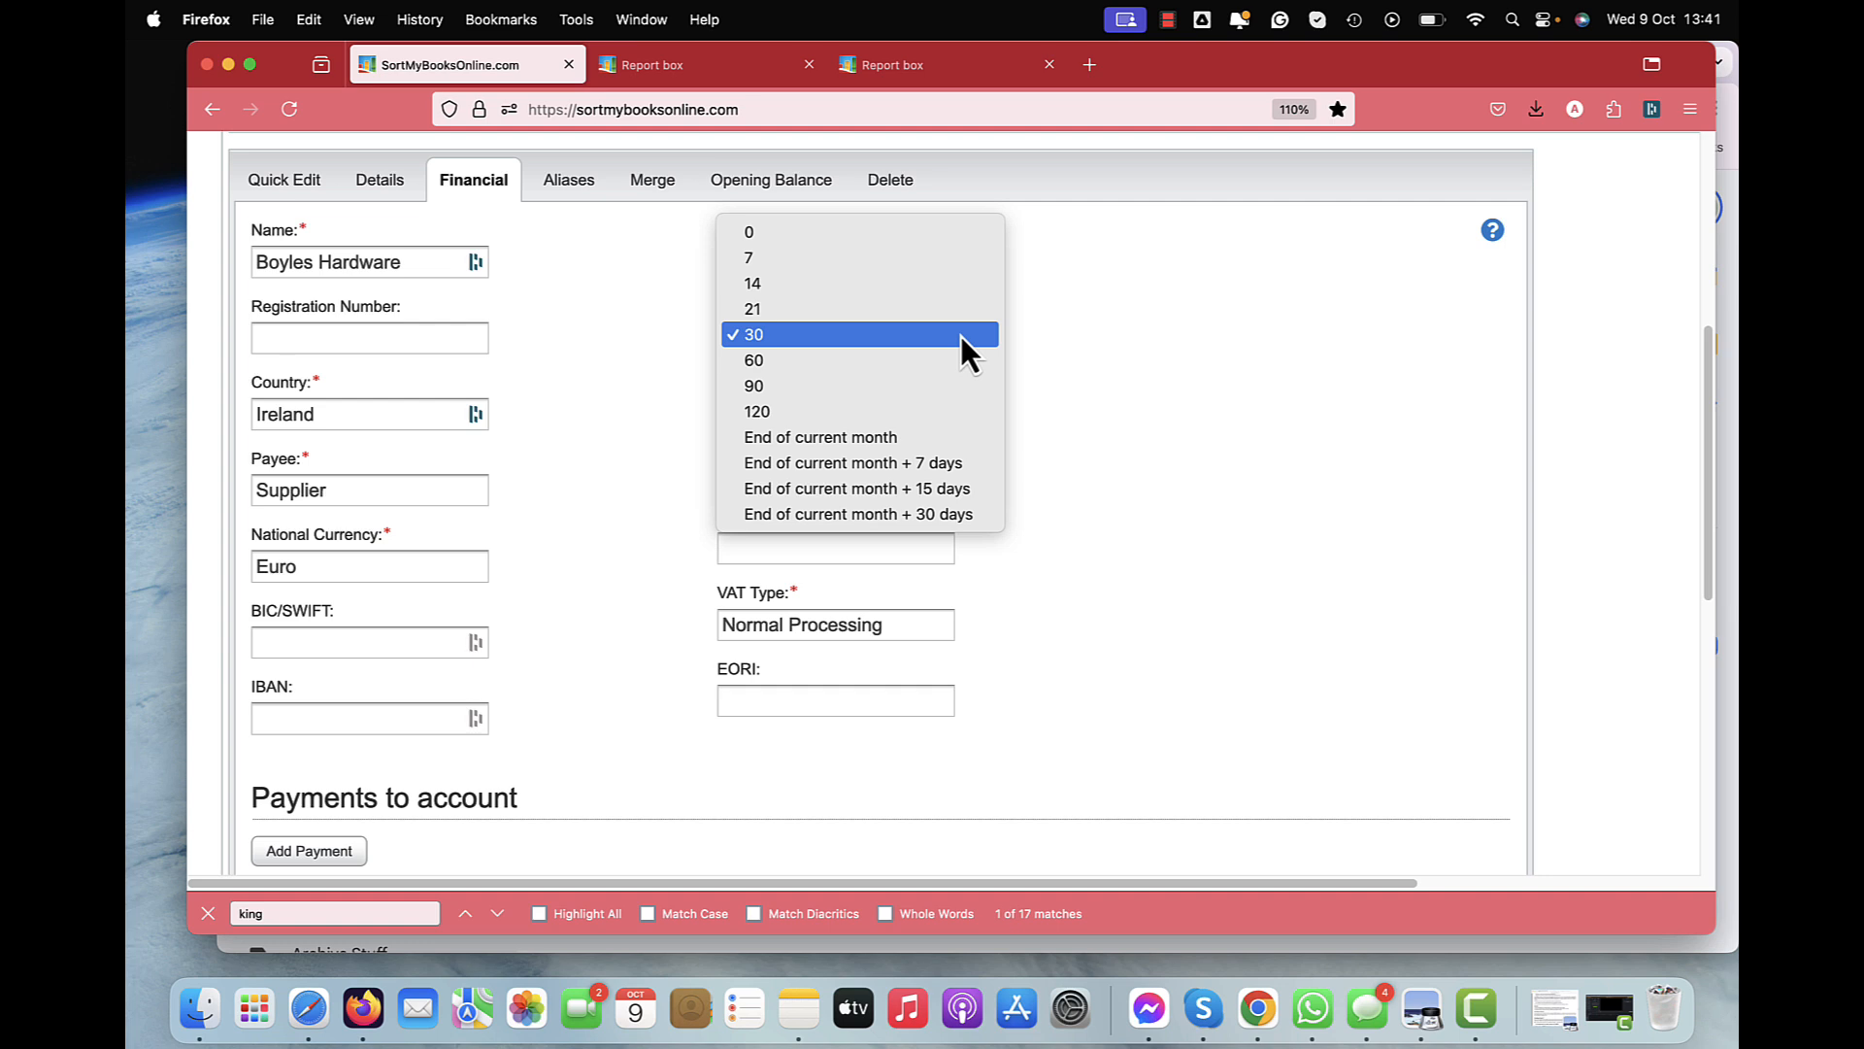
key(Up)
click(1305, 558)
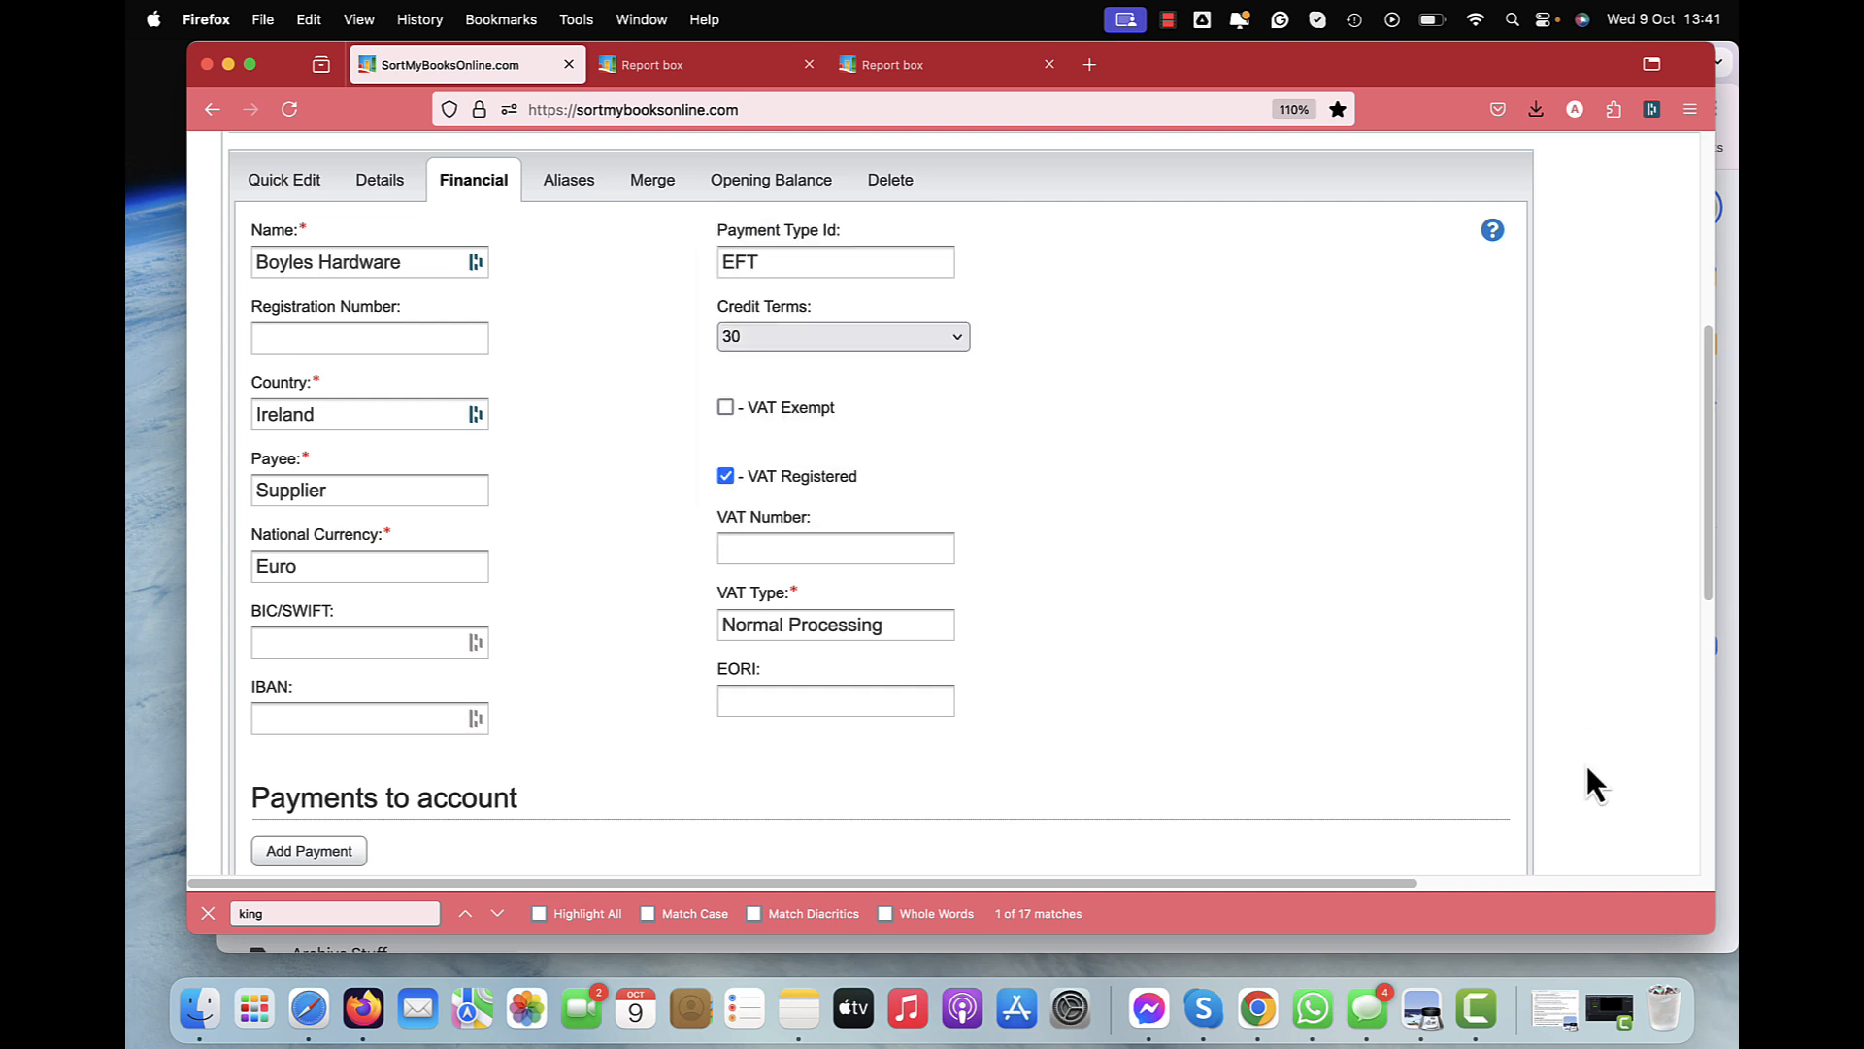
Step: Return to the filtered purchase invoices report and review the due dates and amounts due for the EFT suppliers
click(946, 68)
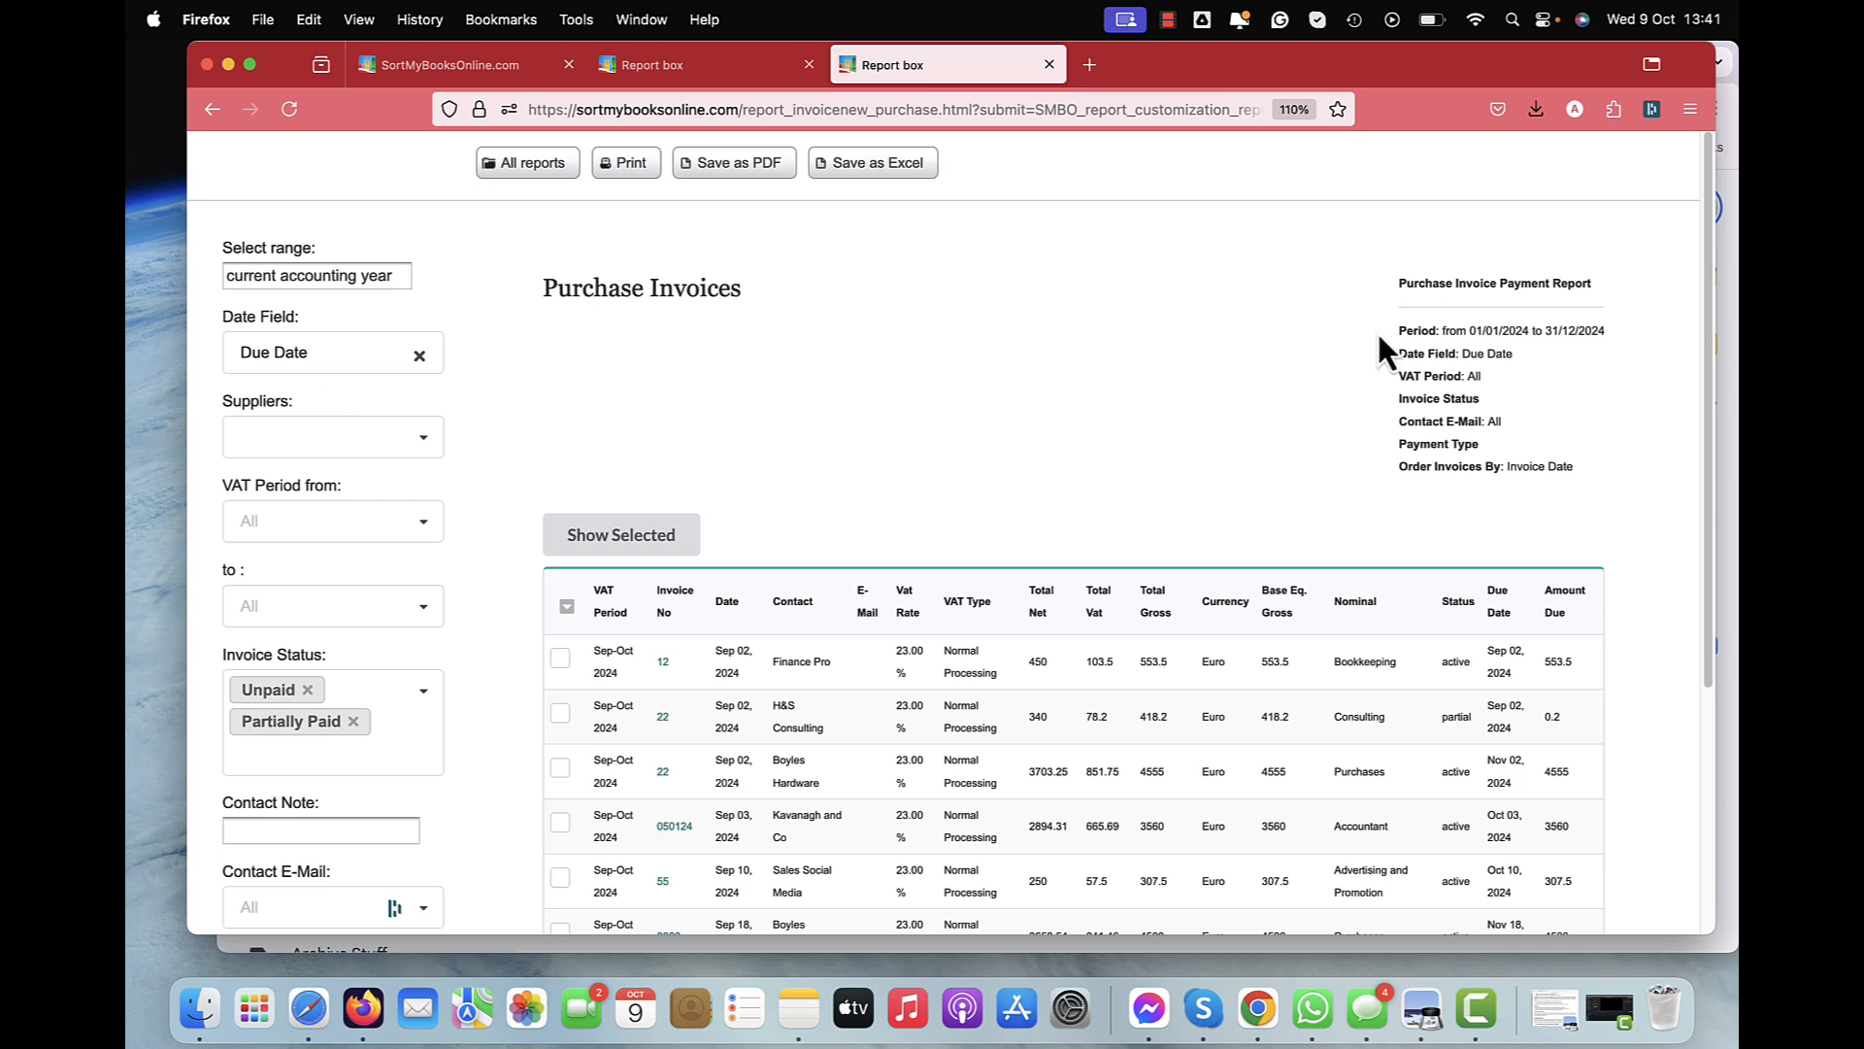
drag(1709, 390, 1697, 574)
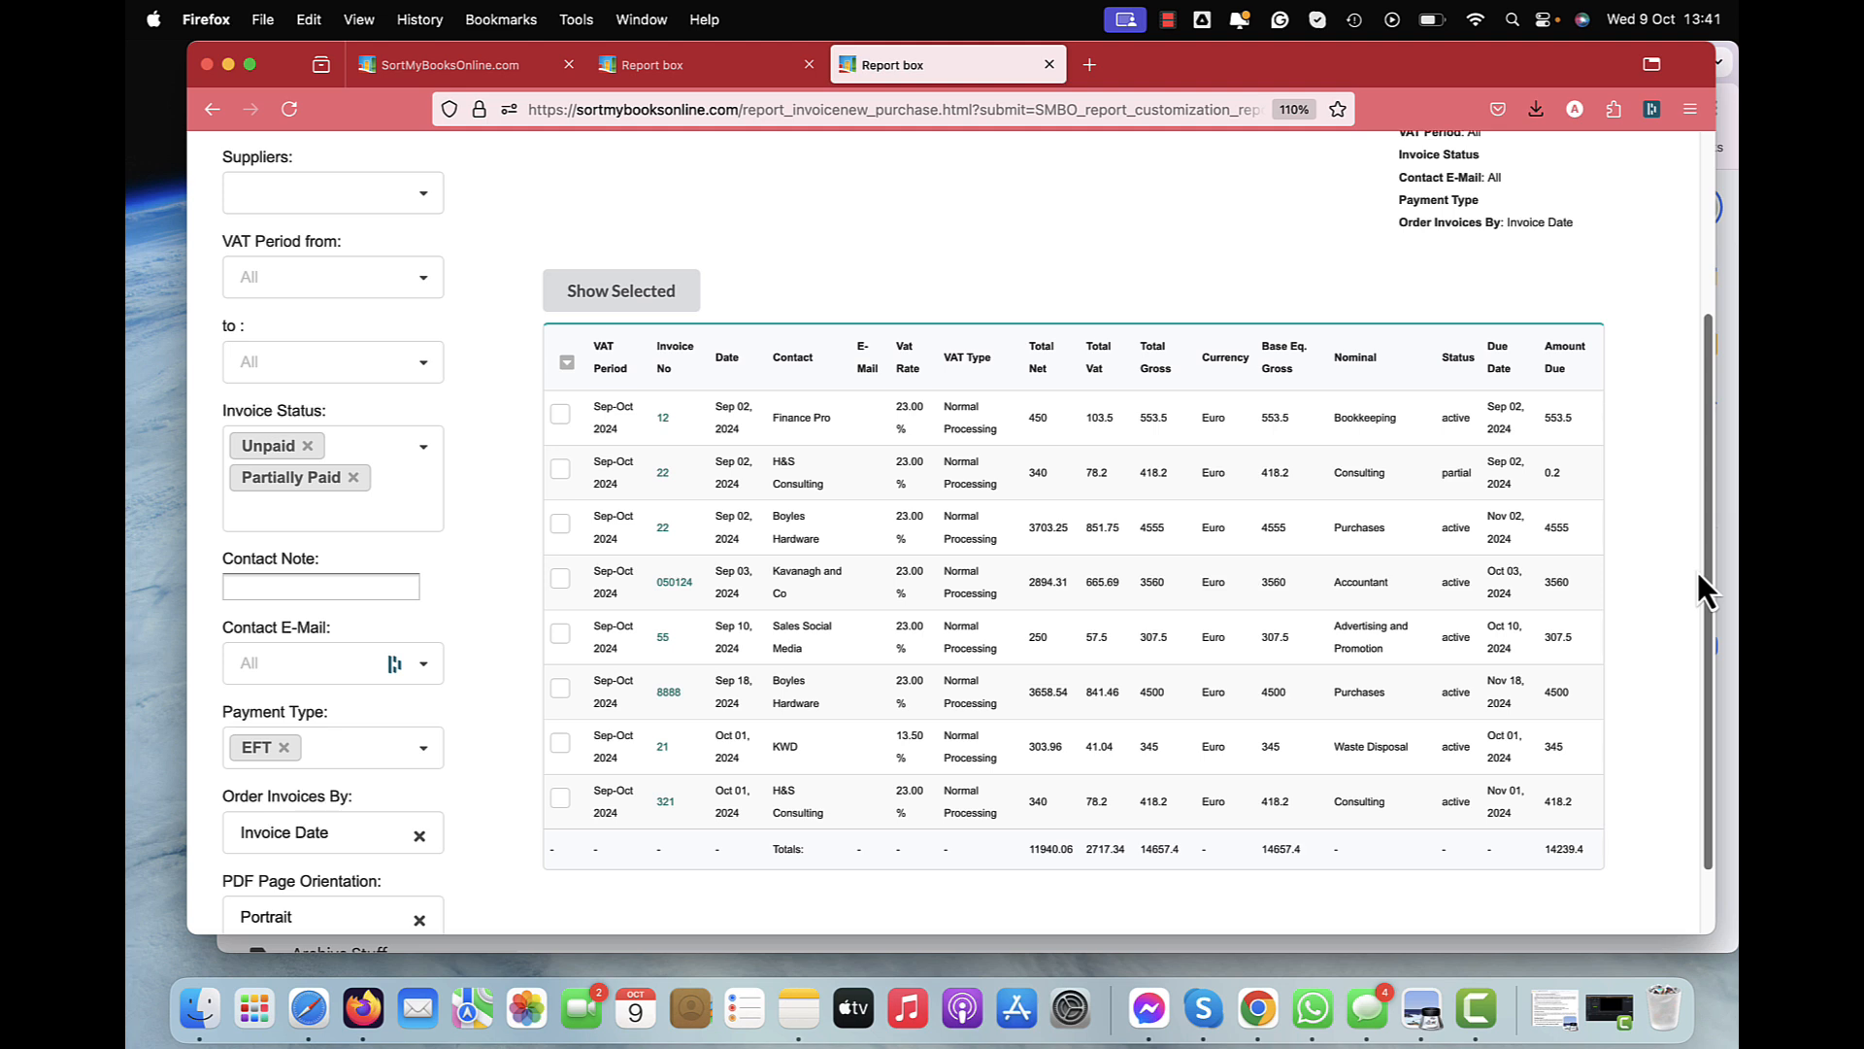
drag(1697, 573, 1697, 572)
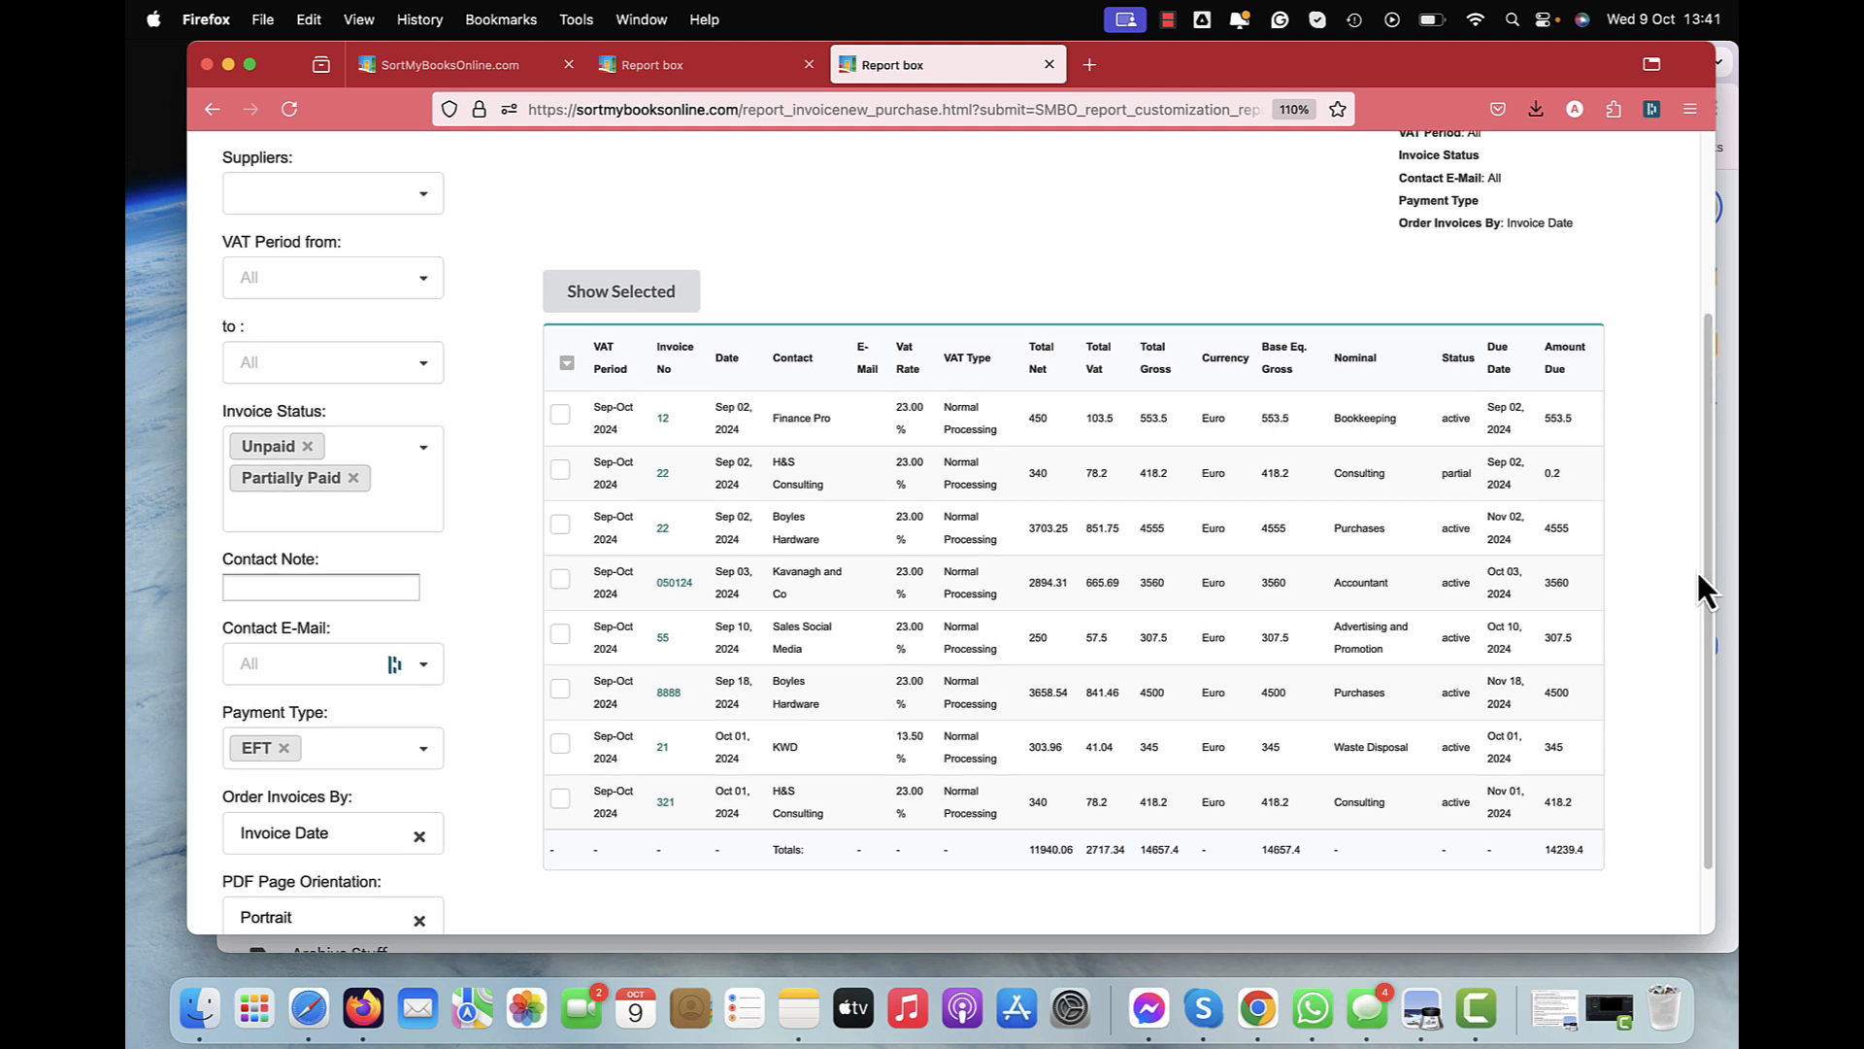